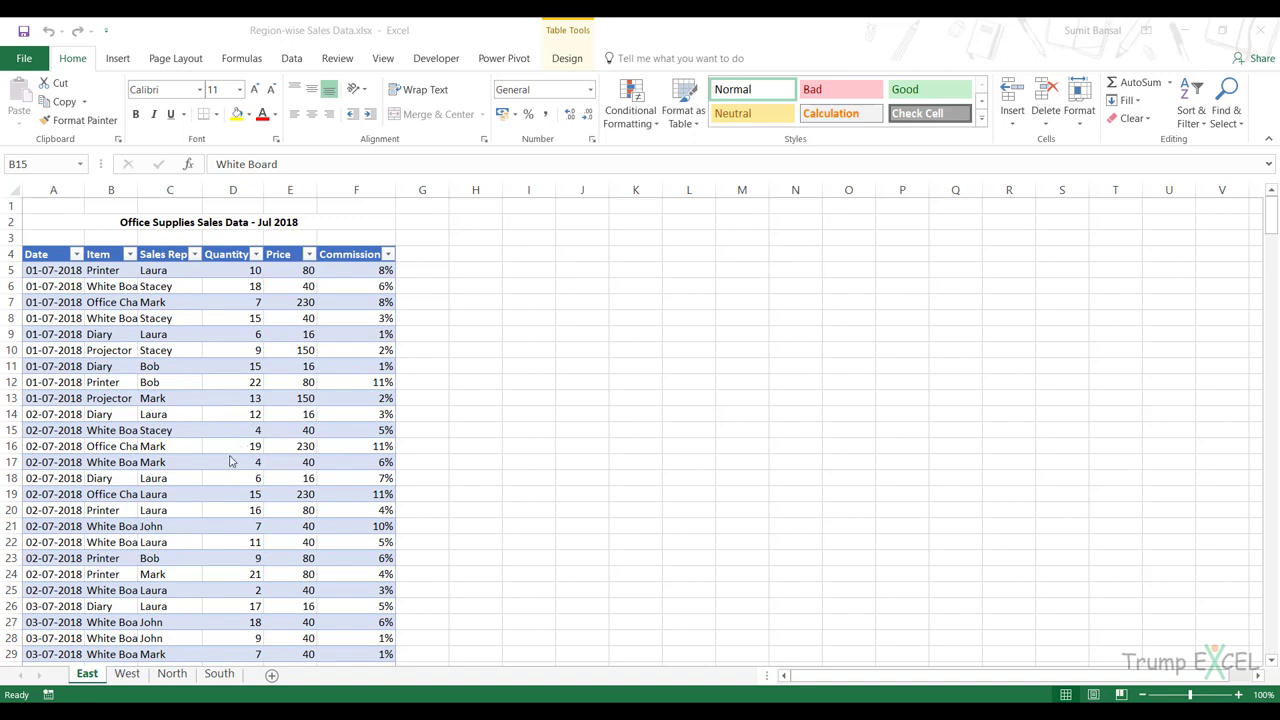
Load the East sheet's sales table into the Query Editor.
click(183, 401)
click(183, 401)
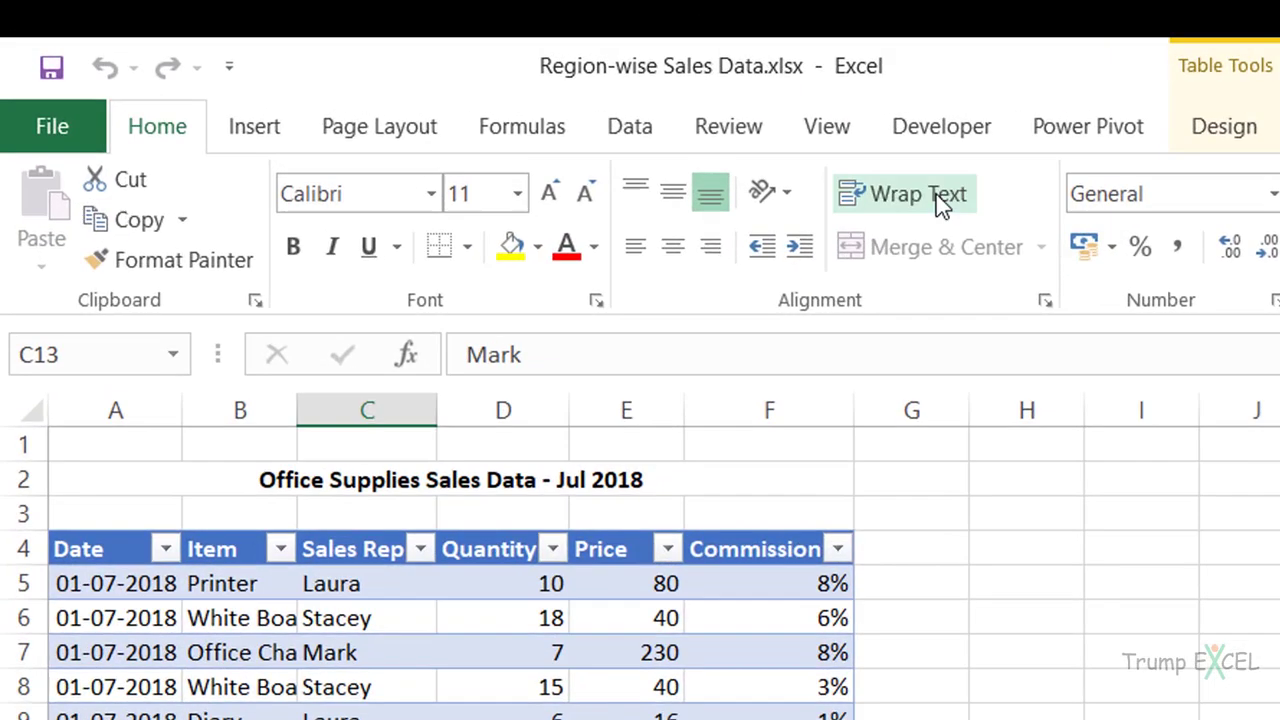
click(615, 140)
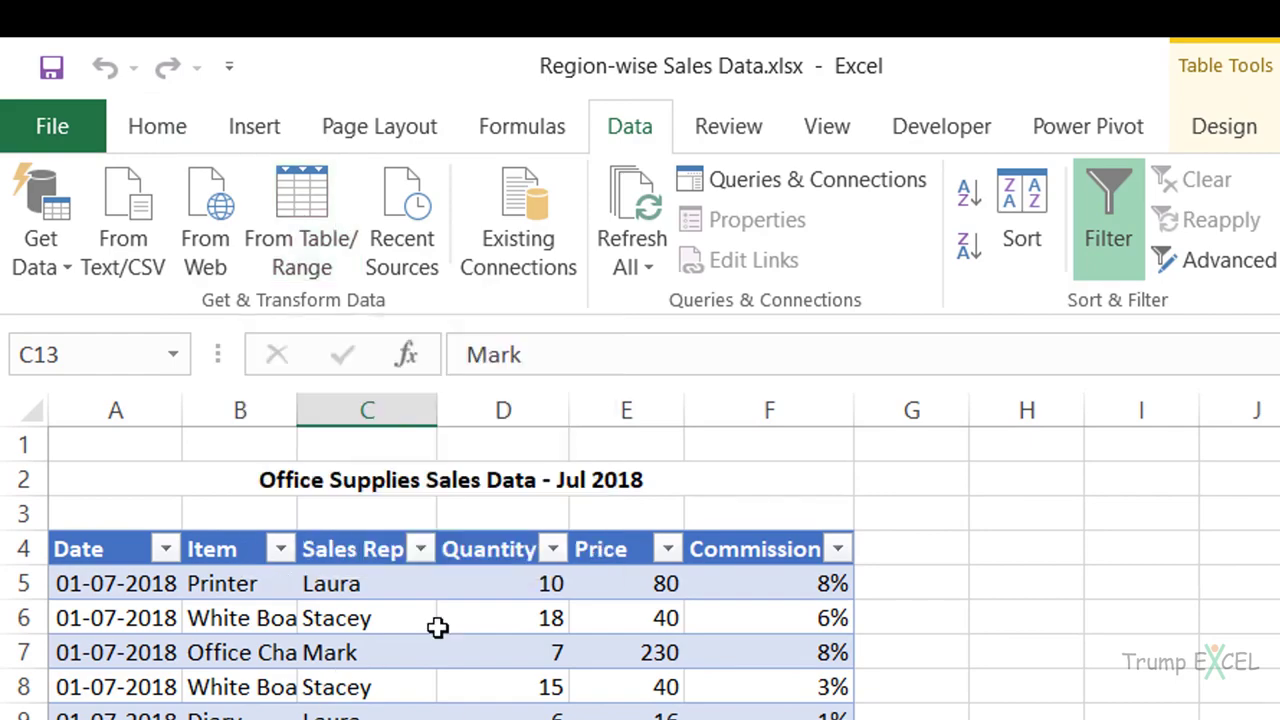
click(301, 225)
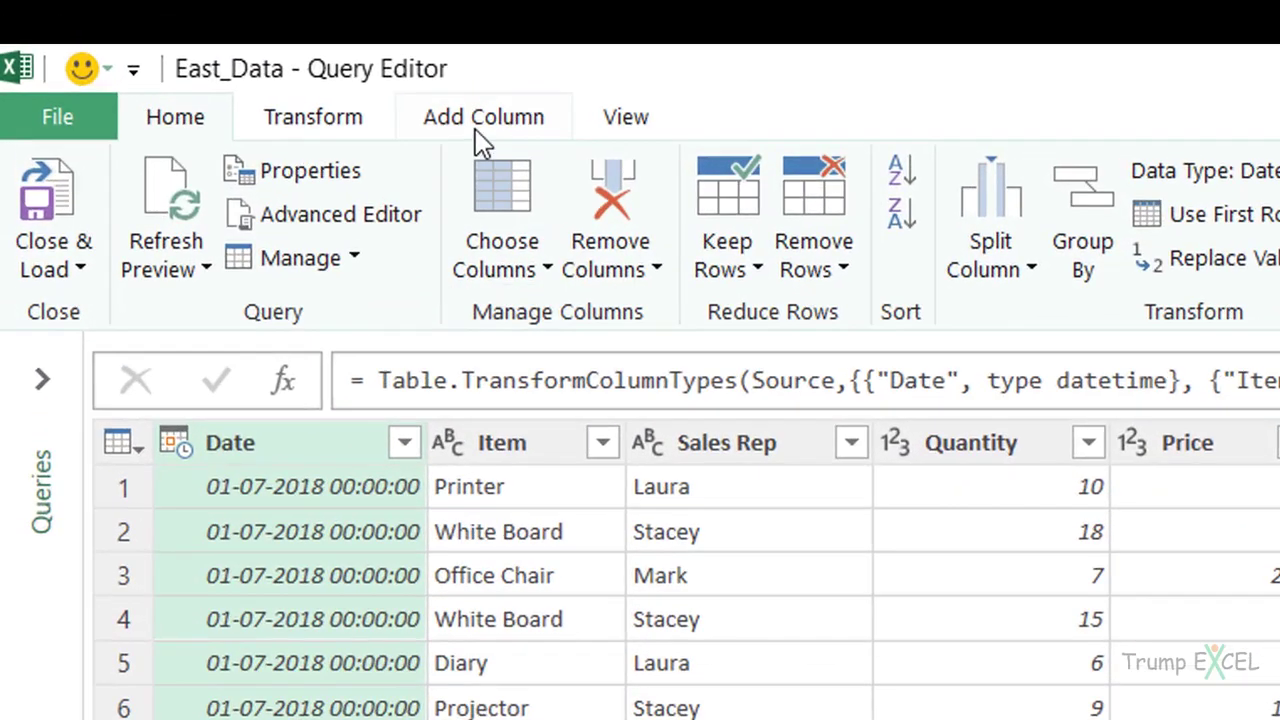
Add a custom column named Region with the formula "East" to the East_Data query.
click(189, 50)
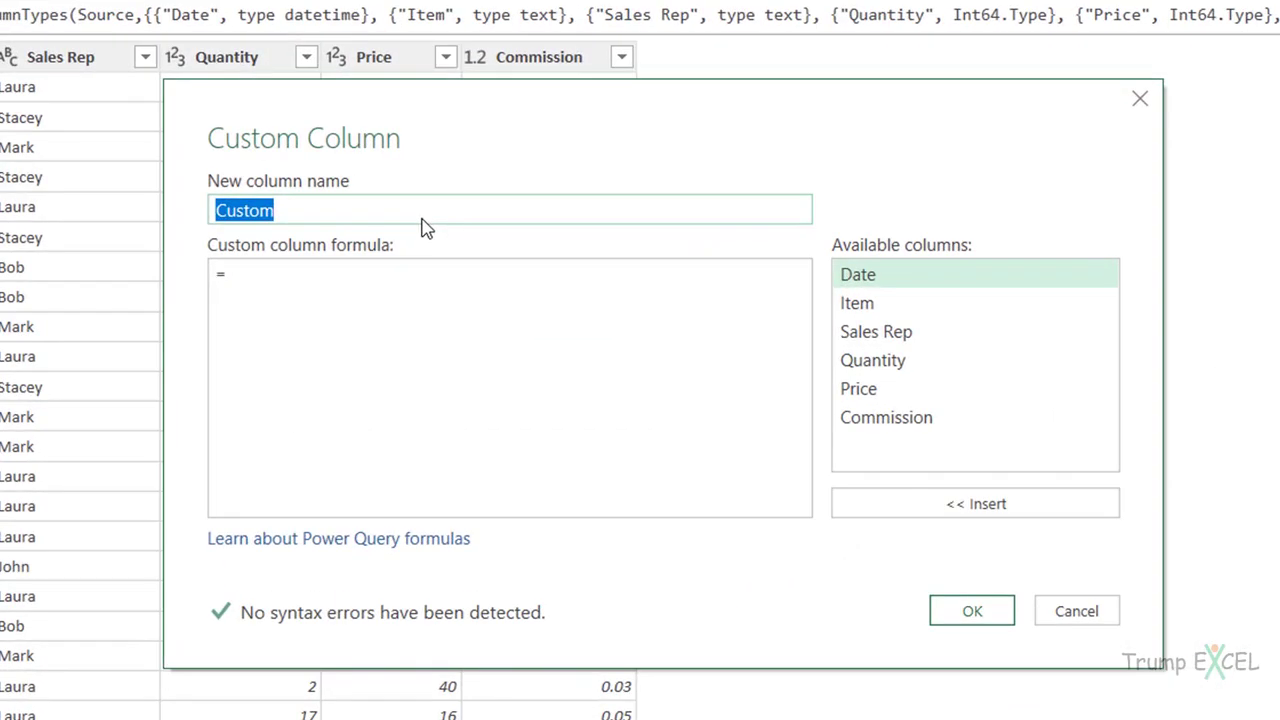
text(Region)
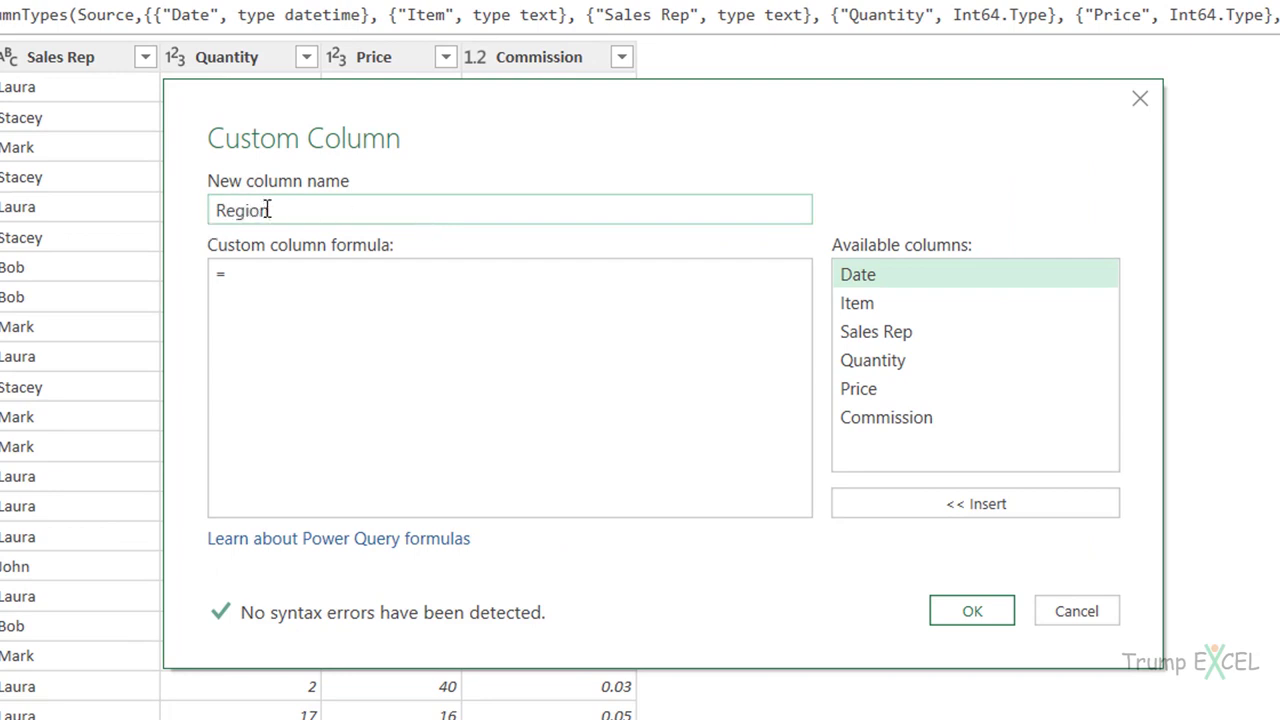
click(275, 274)
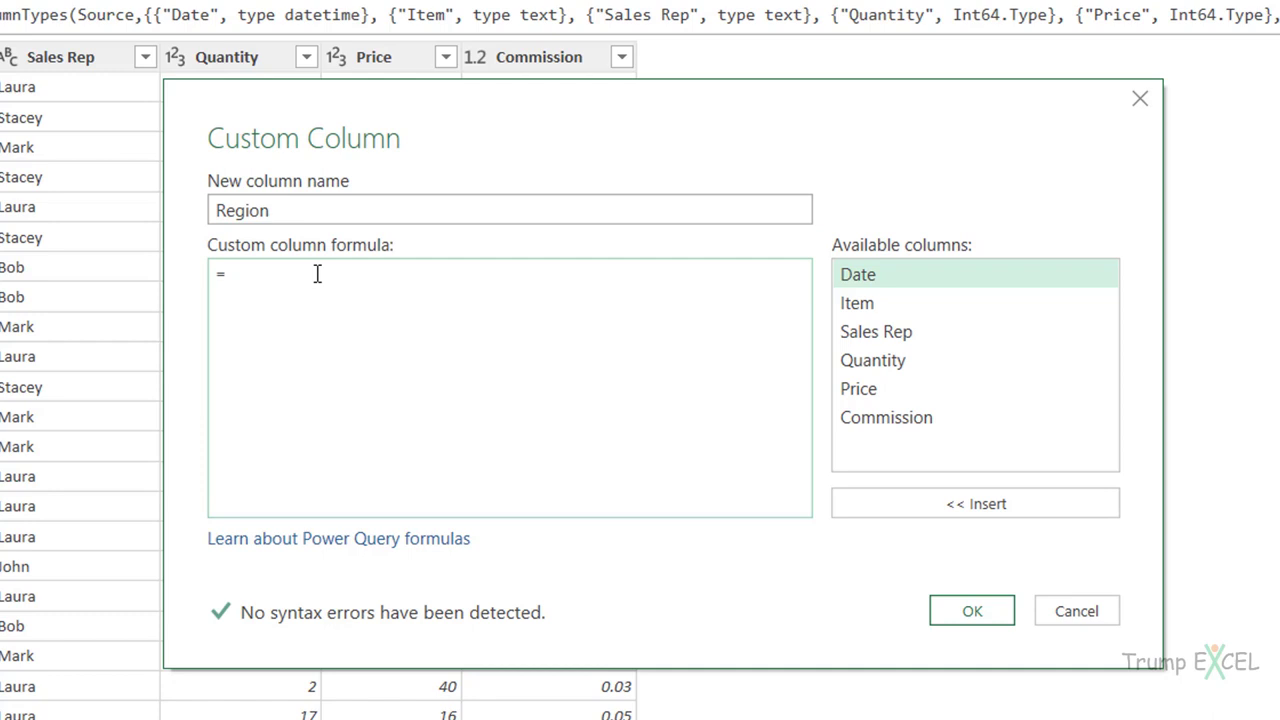
text("East")
click(966, 610)
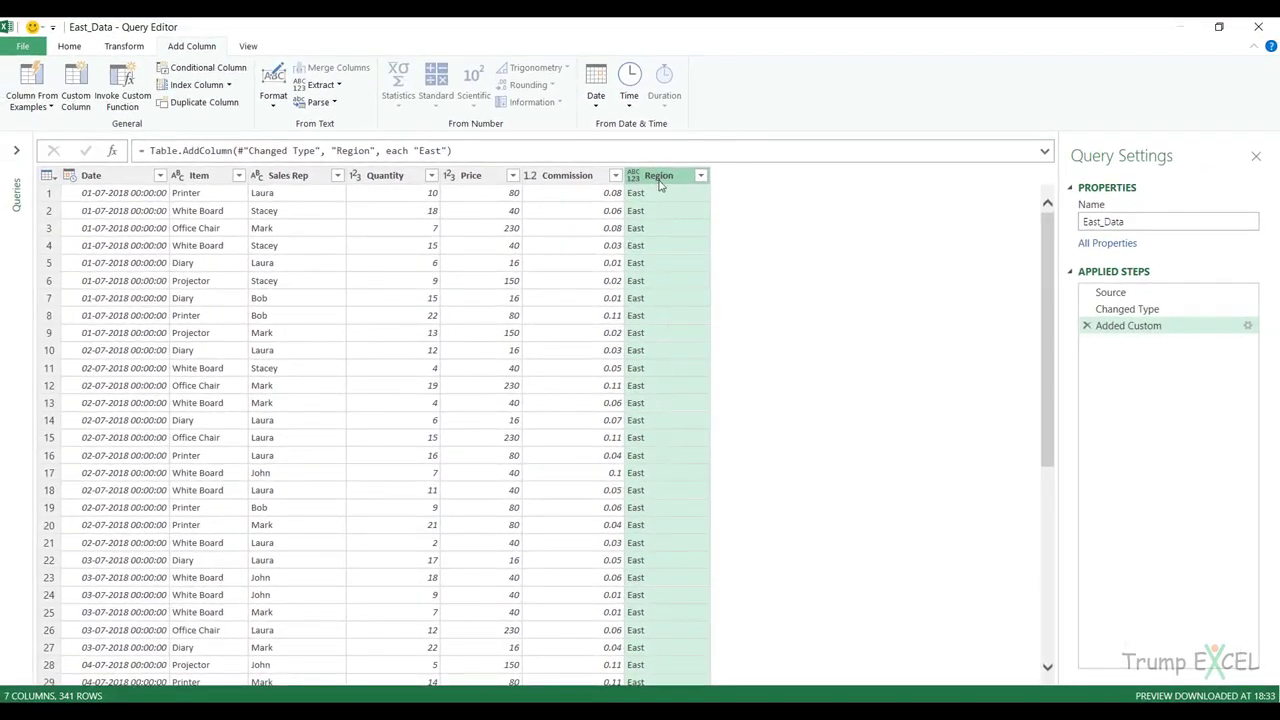
Move the Region column before Date and load the East_Data query to the workbook as Only Create Connection.
drag(645, 180, 86, 195)
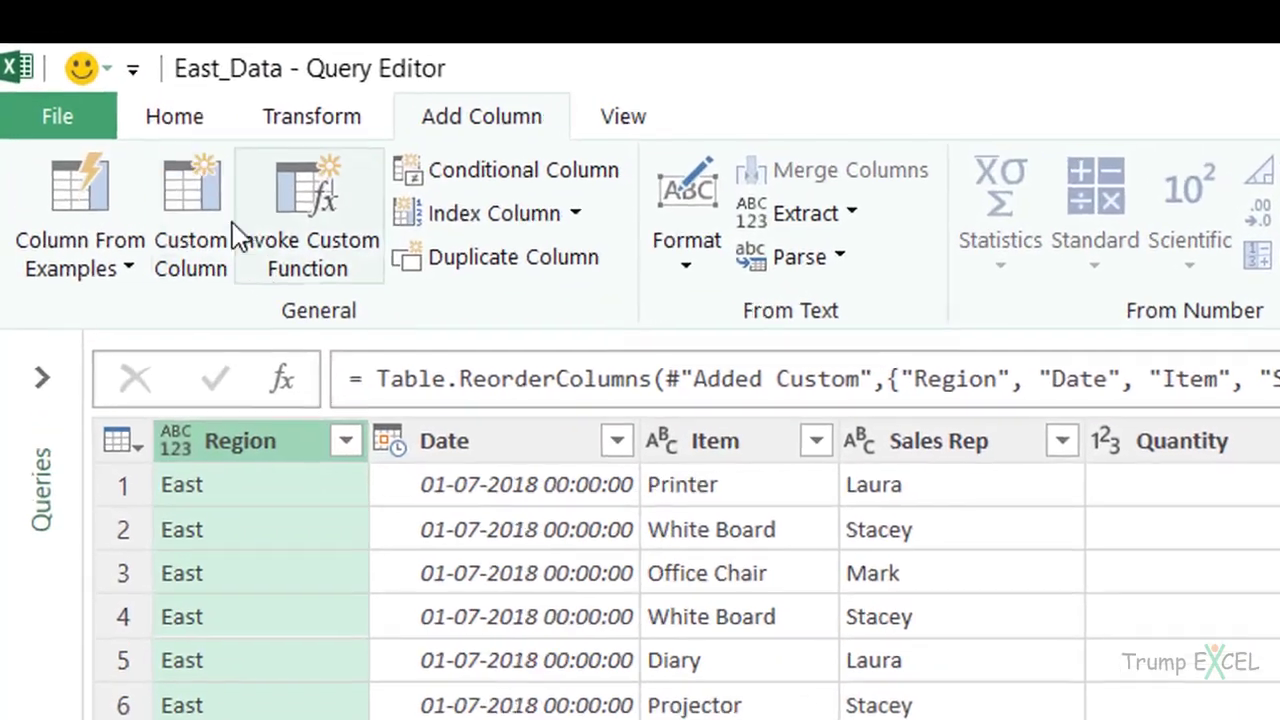
click(52, 72)
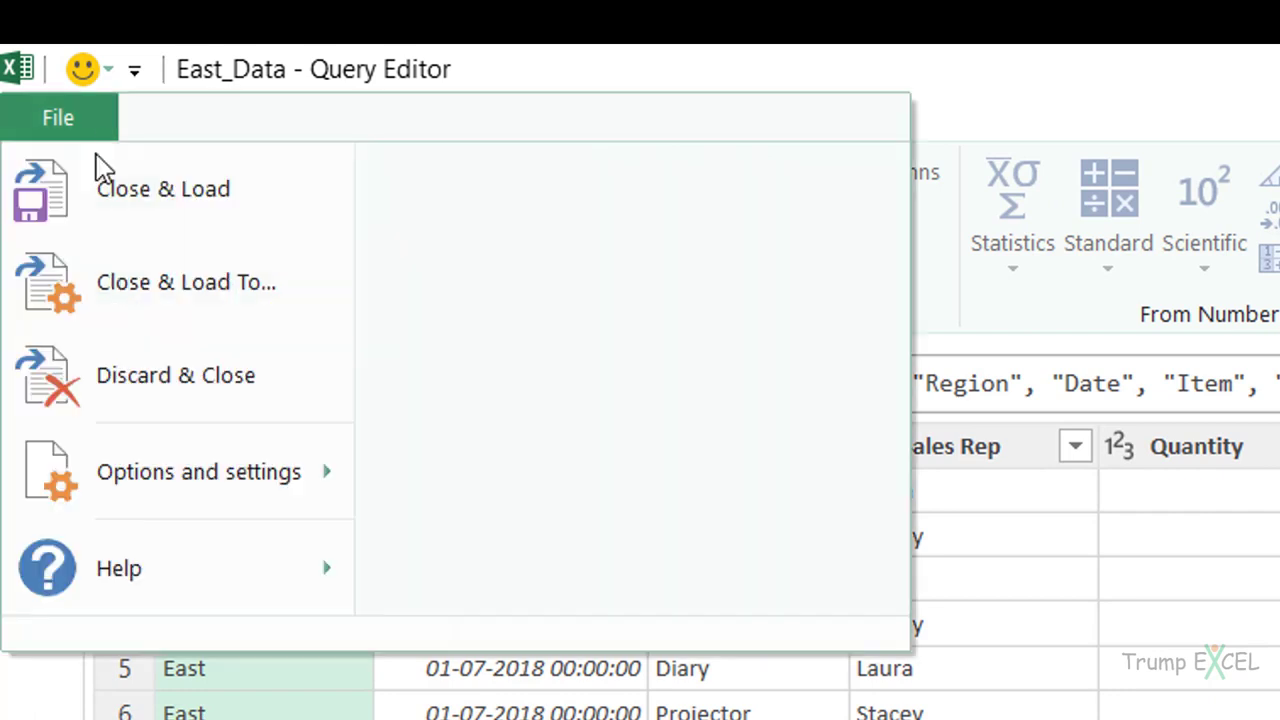
click(220, 205)
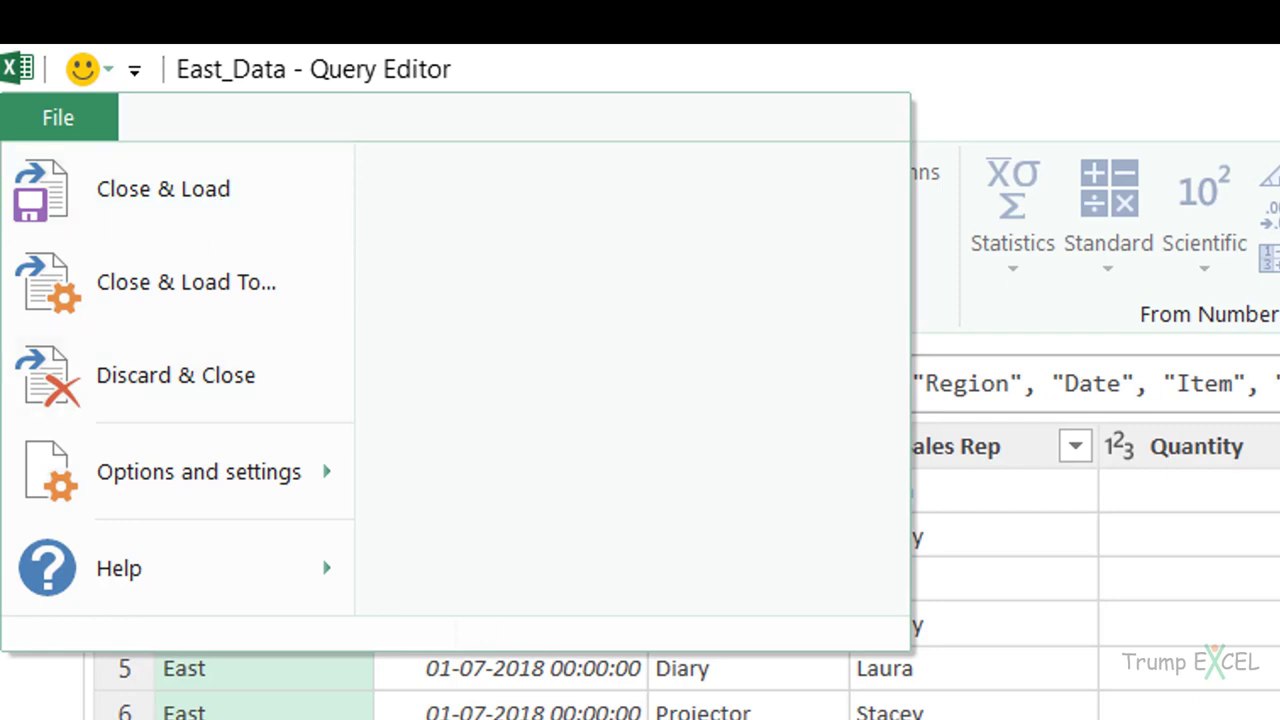
click(189, 300)
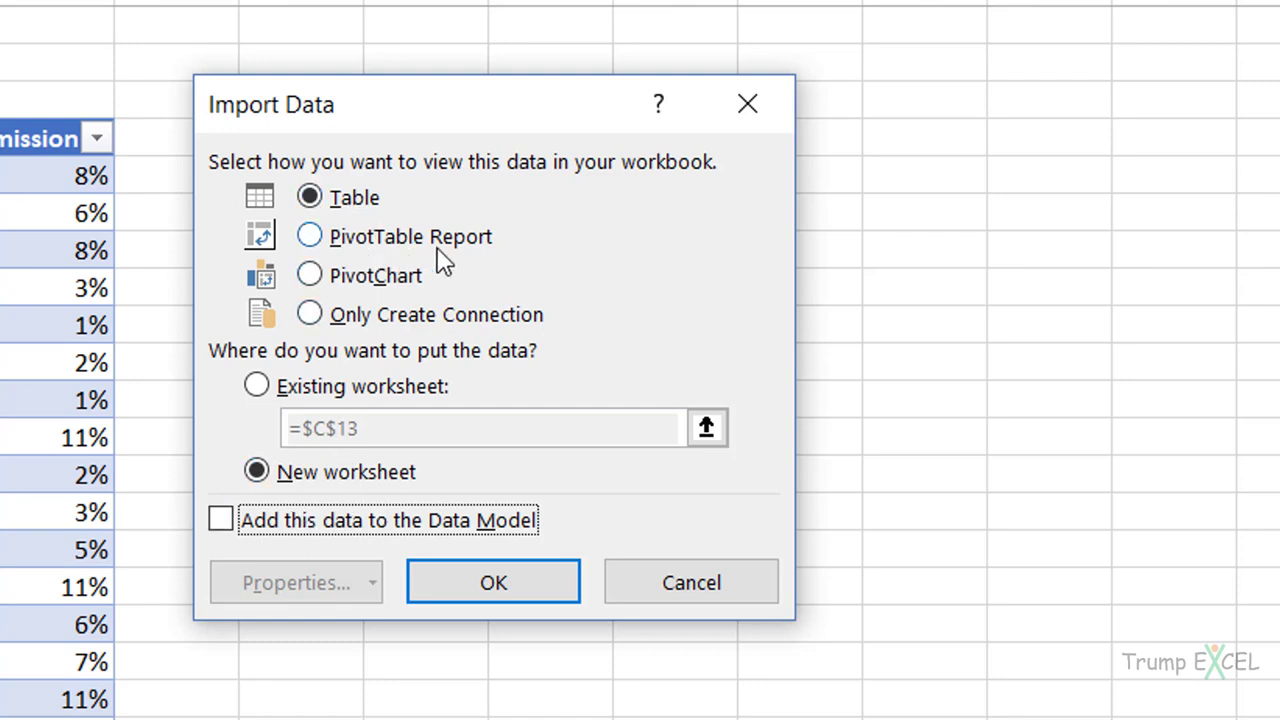
click(377, 326)
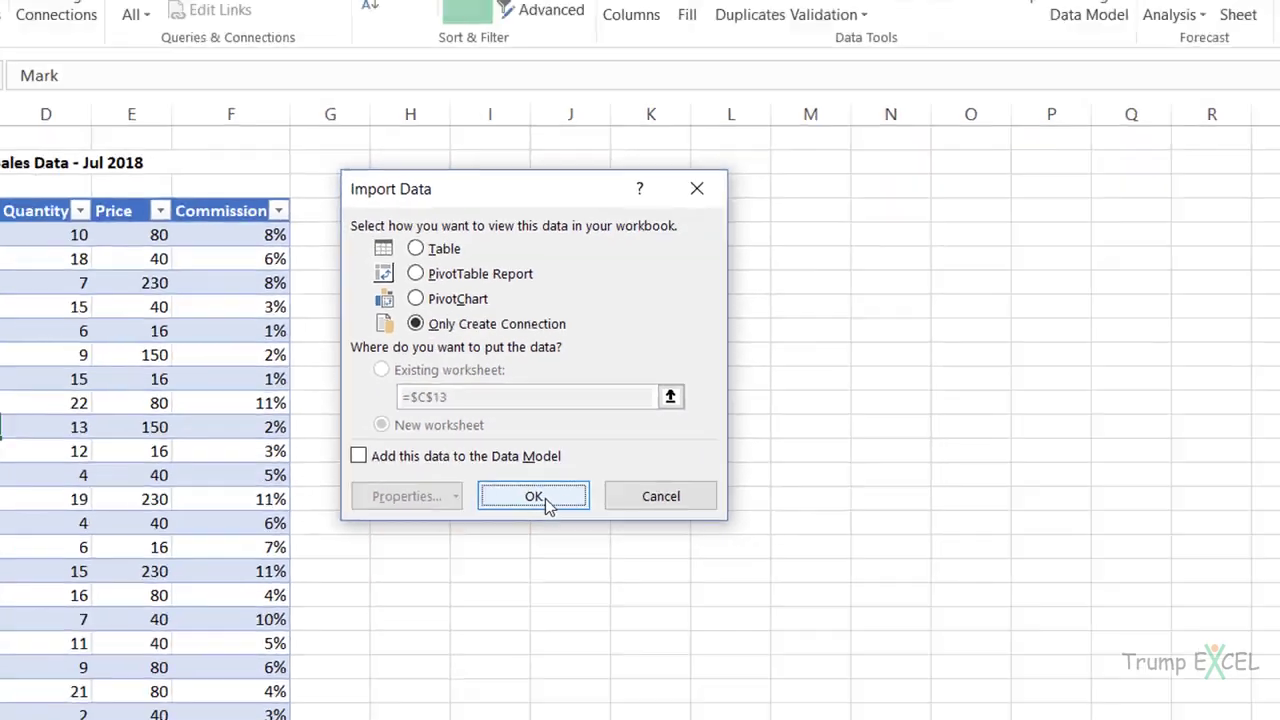
click(527, 585)
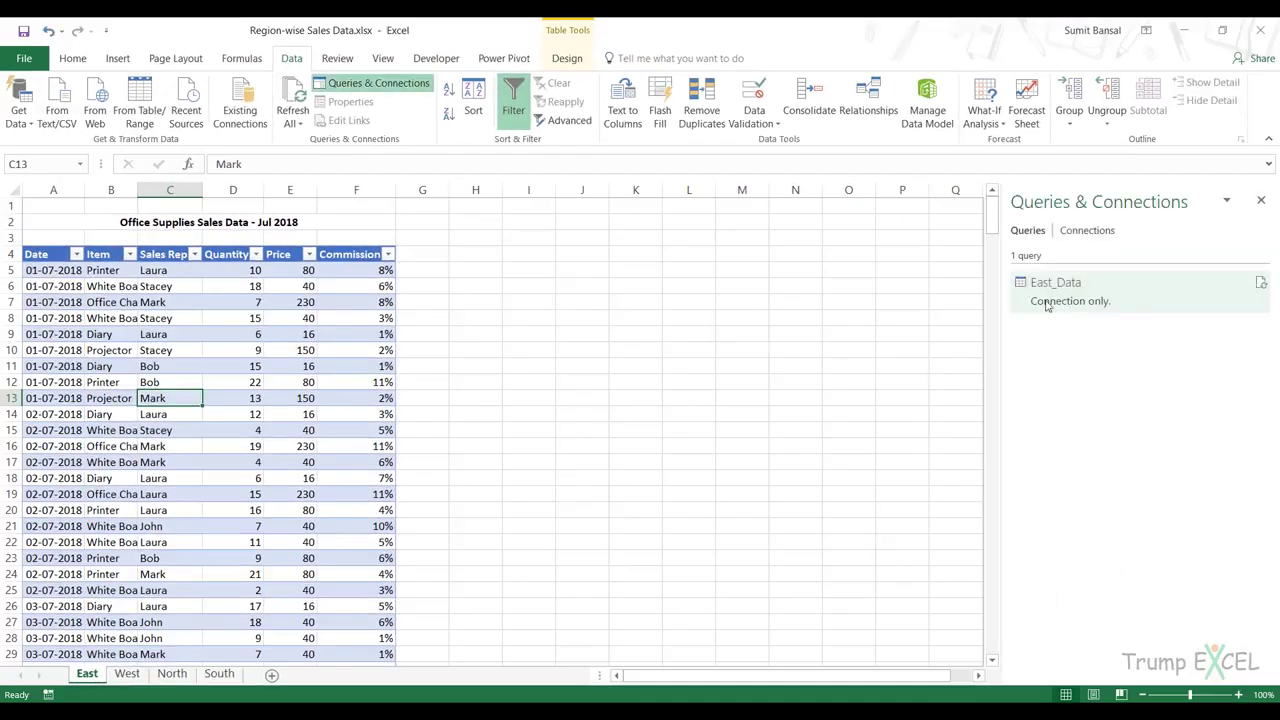
mouse_move(1040, 287)
Load the West sheet's table into the Query Editor and add a custom column named Region with the formula "West".
click(145, 673)
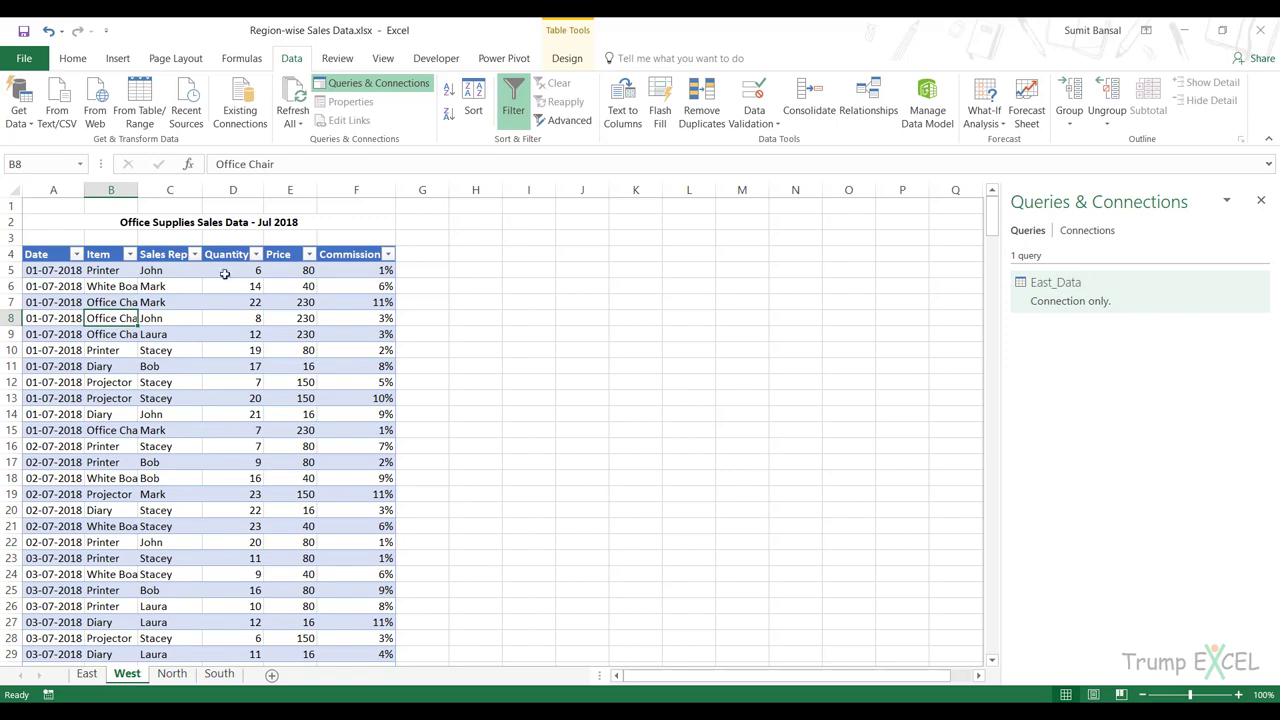
click(142, 110)
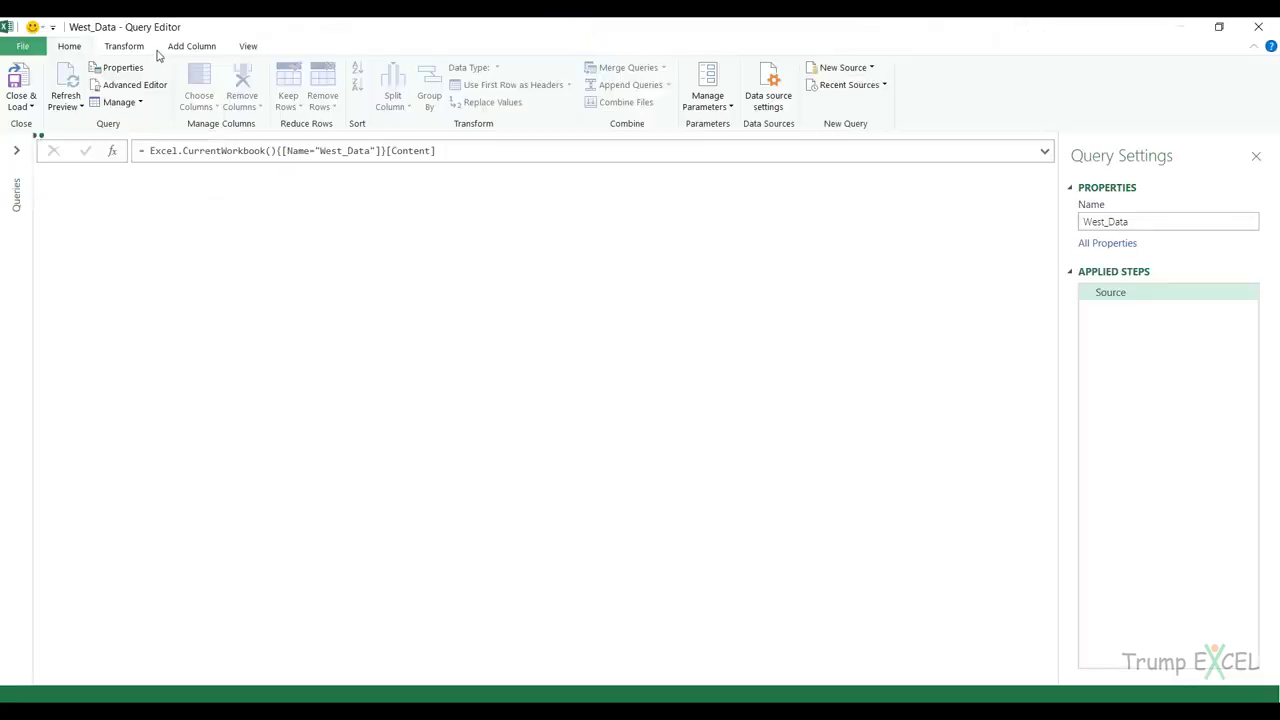
click(185, 47)
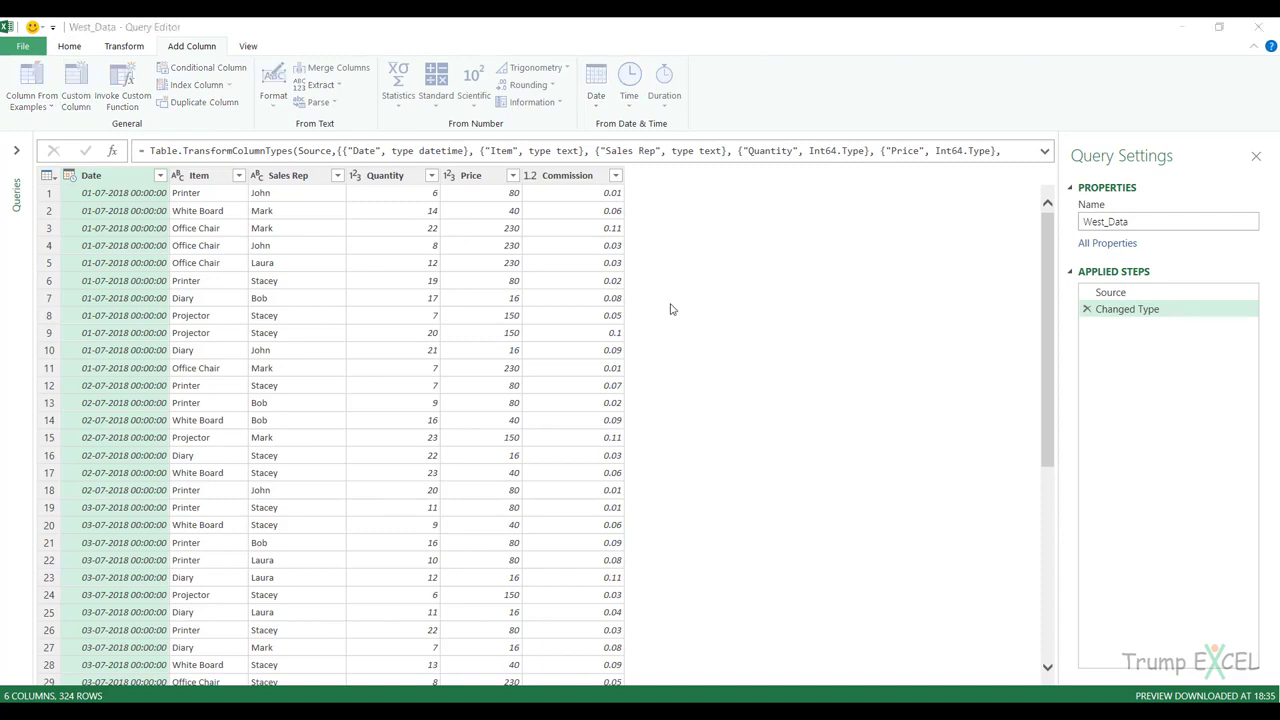
double_click(574, 267)
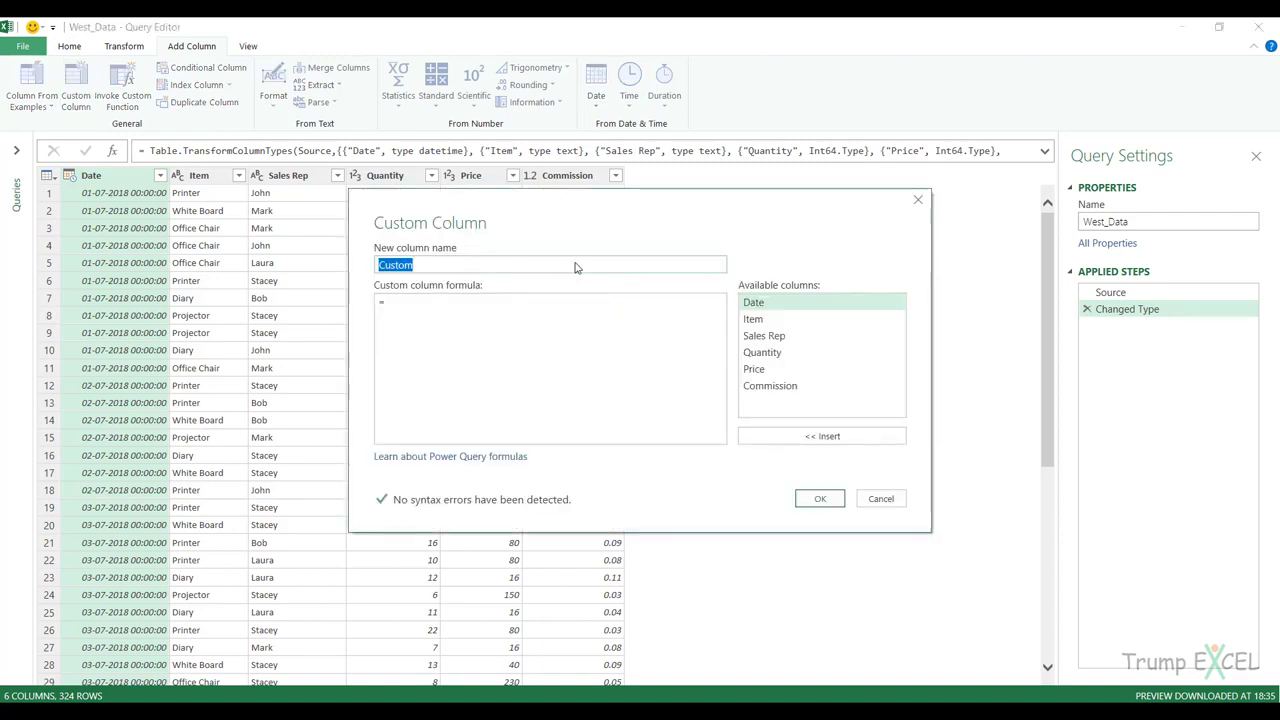
text(Region)
click(513, 307)
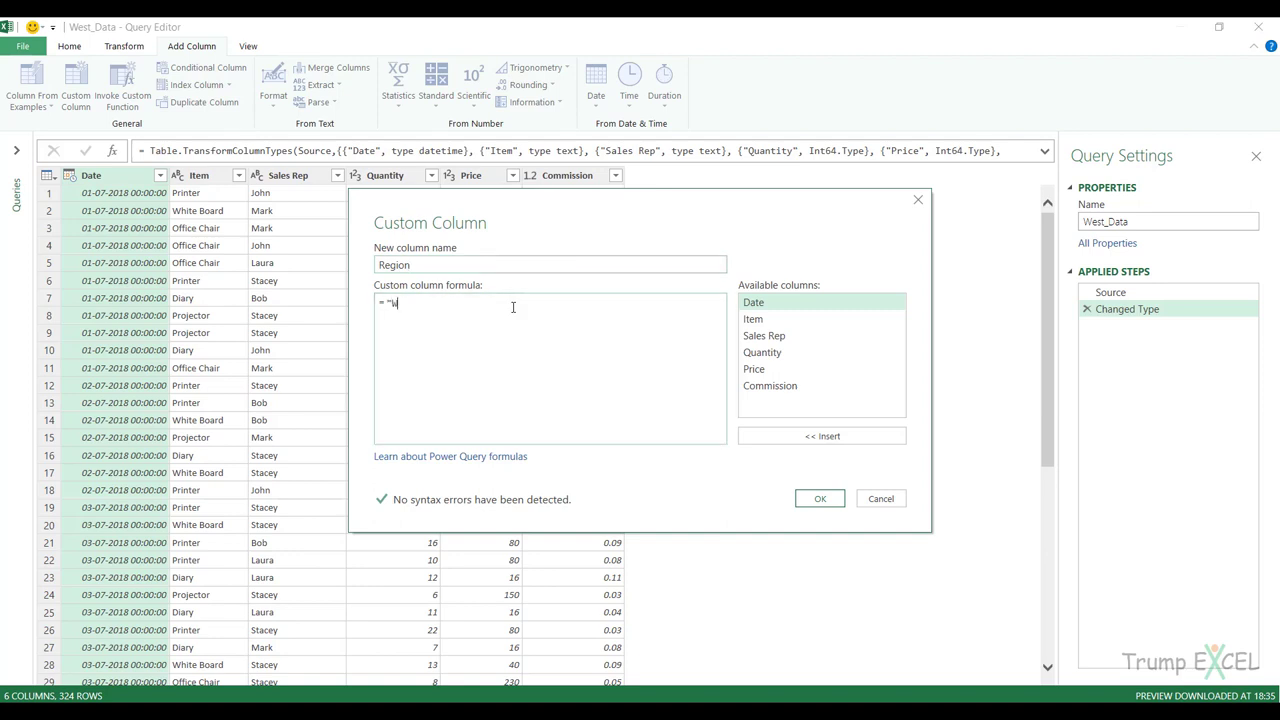
text("West")
click(818, 498)
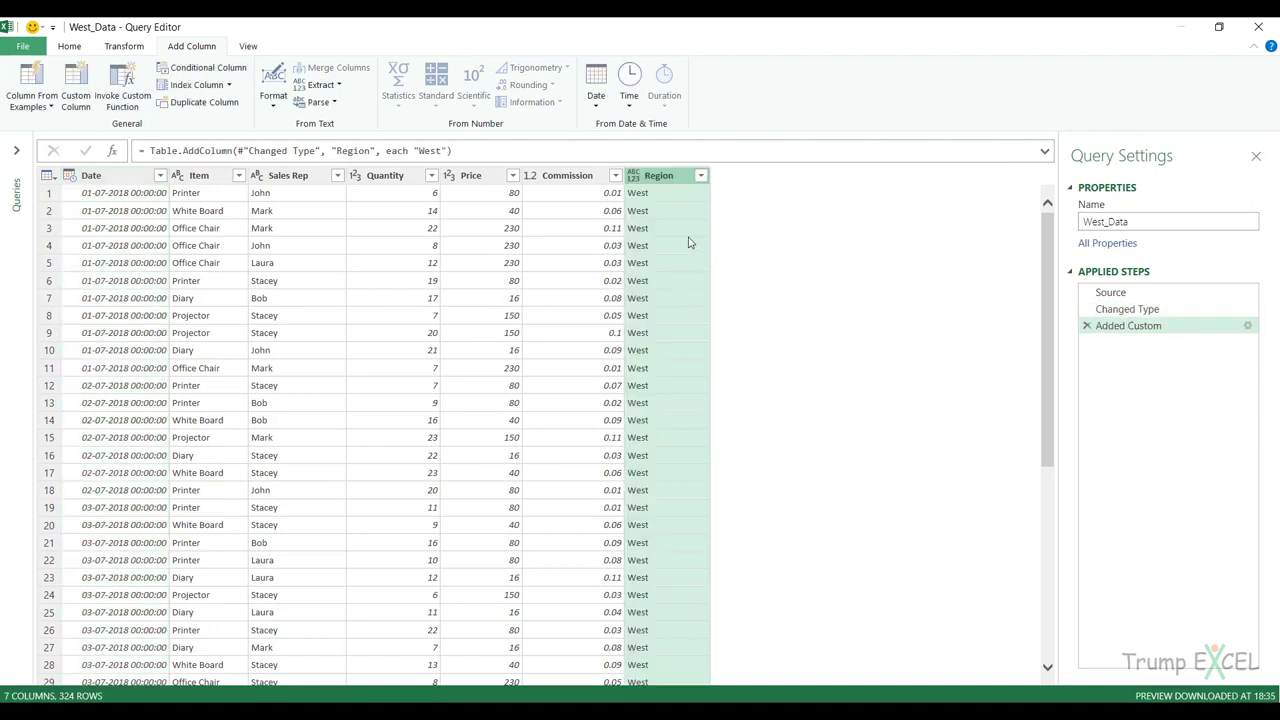
Move the Region column before Date and load the West_Data query as Only Create Connection.
drag(666, 185, 90, 183)
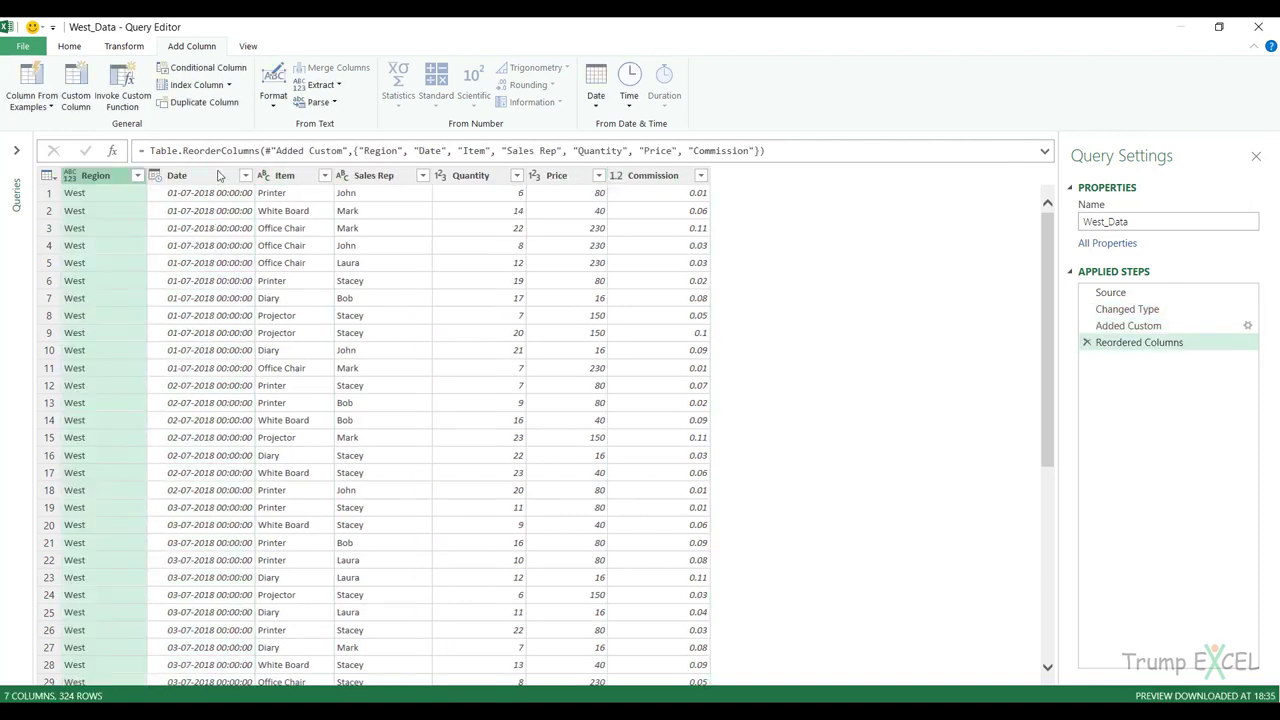
click(22, 46)
click(62, 72)
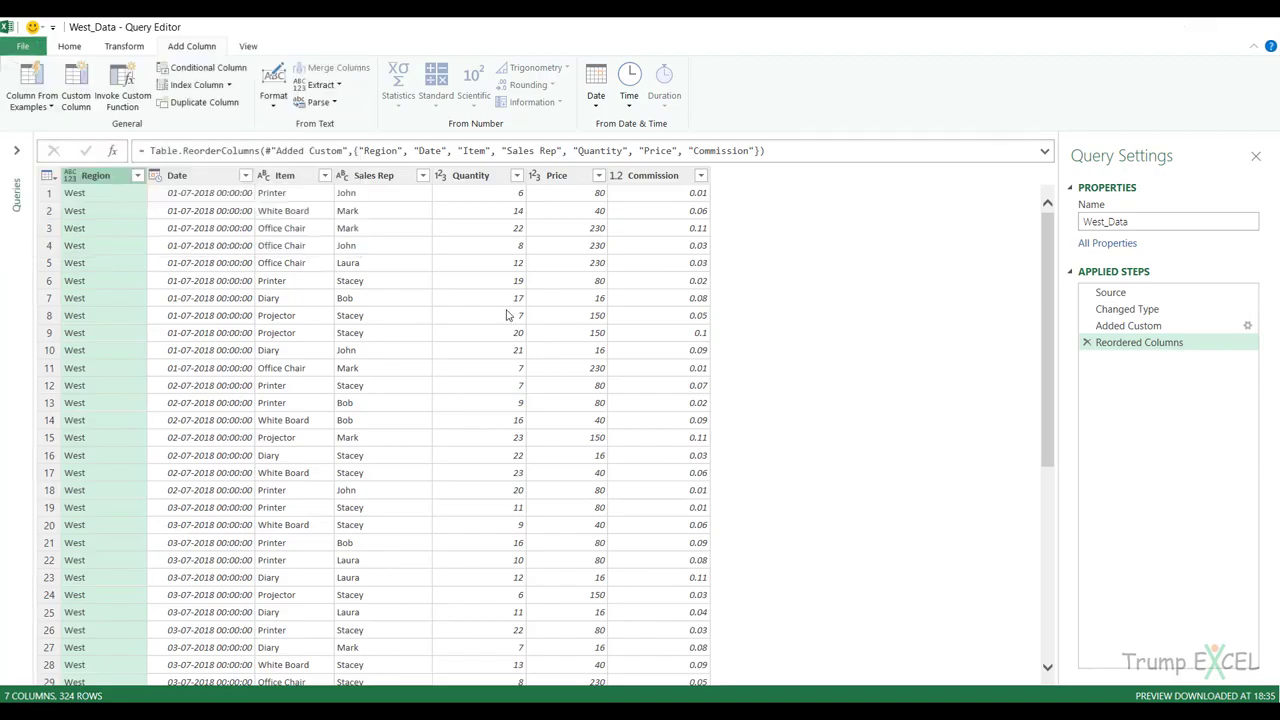
click(505, 330)
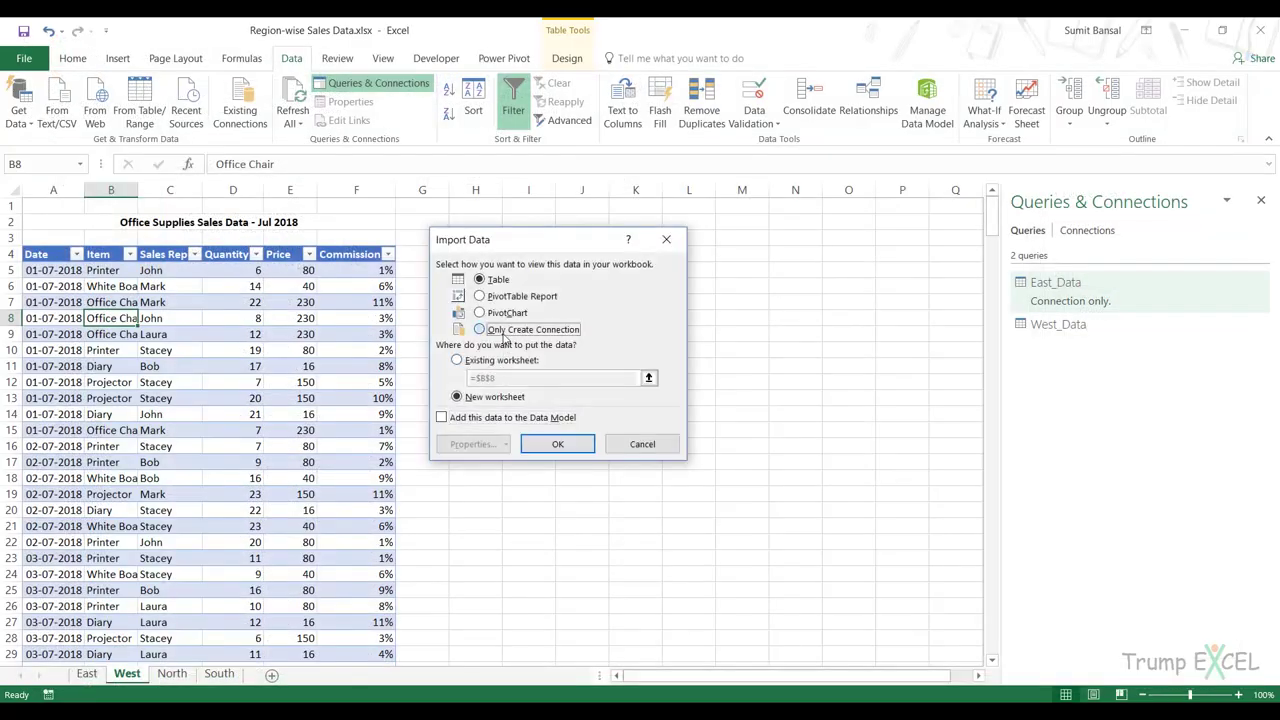
click(550, 442)
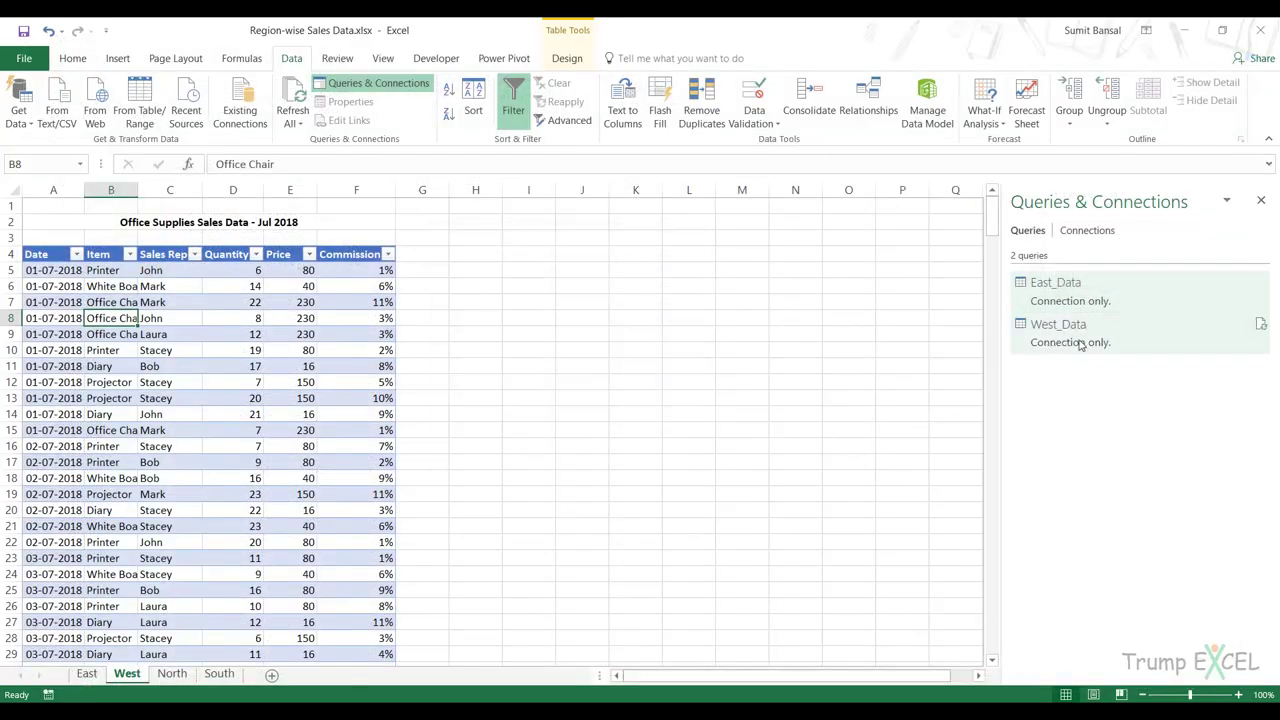
Load the North sheet's table into the Query Editor and add a custom column named Region with the formula "North".
click(172, 674)
click(139, 110)
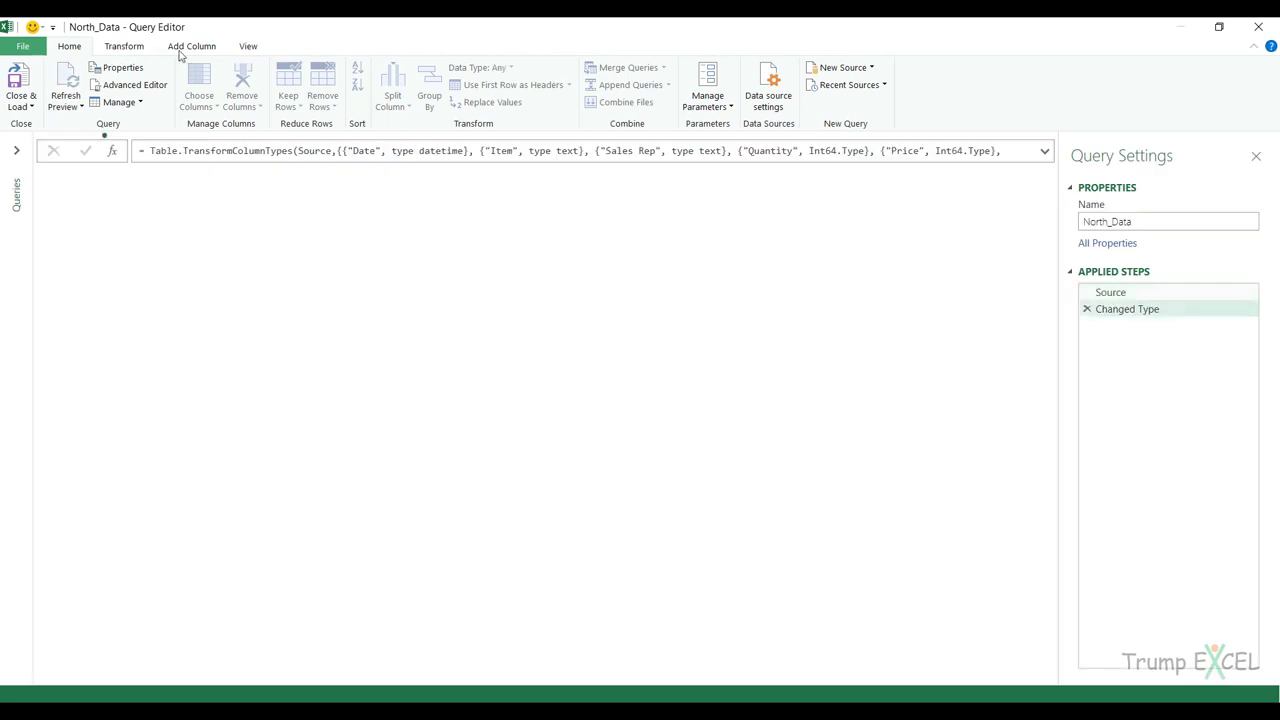
click(183, 50)
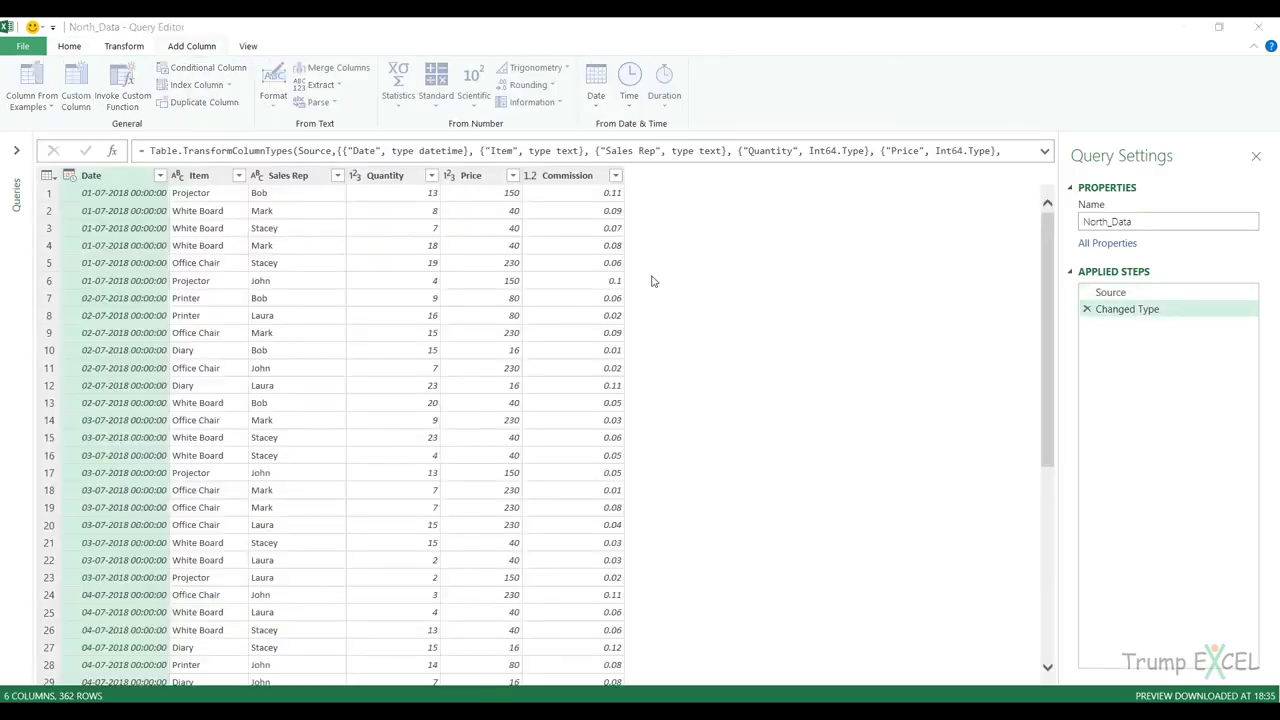
double_click(585, 266)
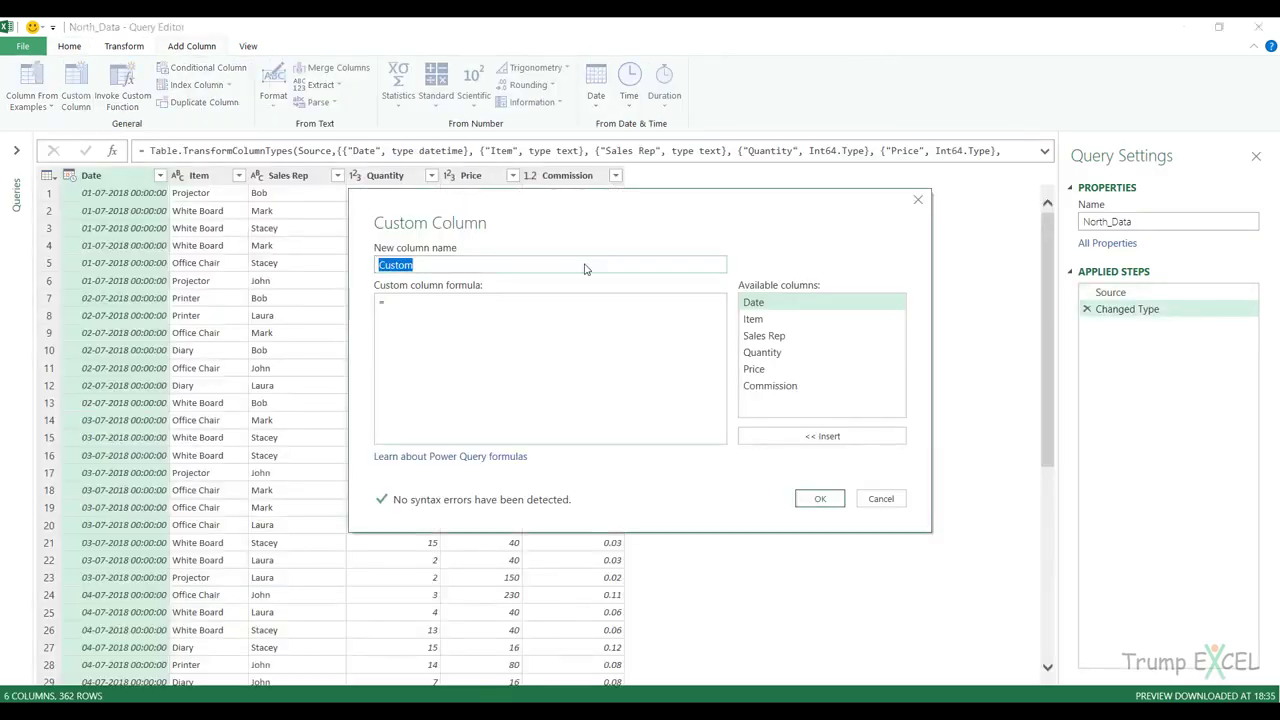
text(Region)
click(577, 311)
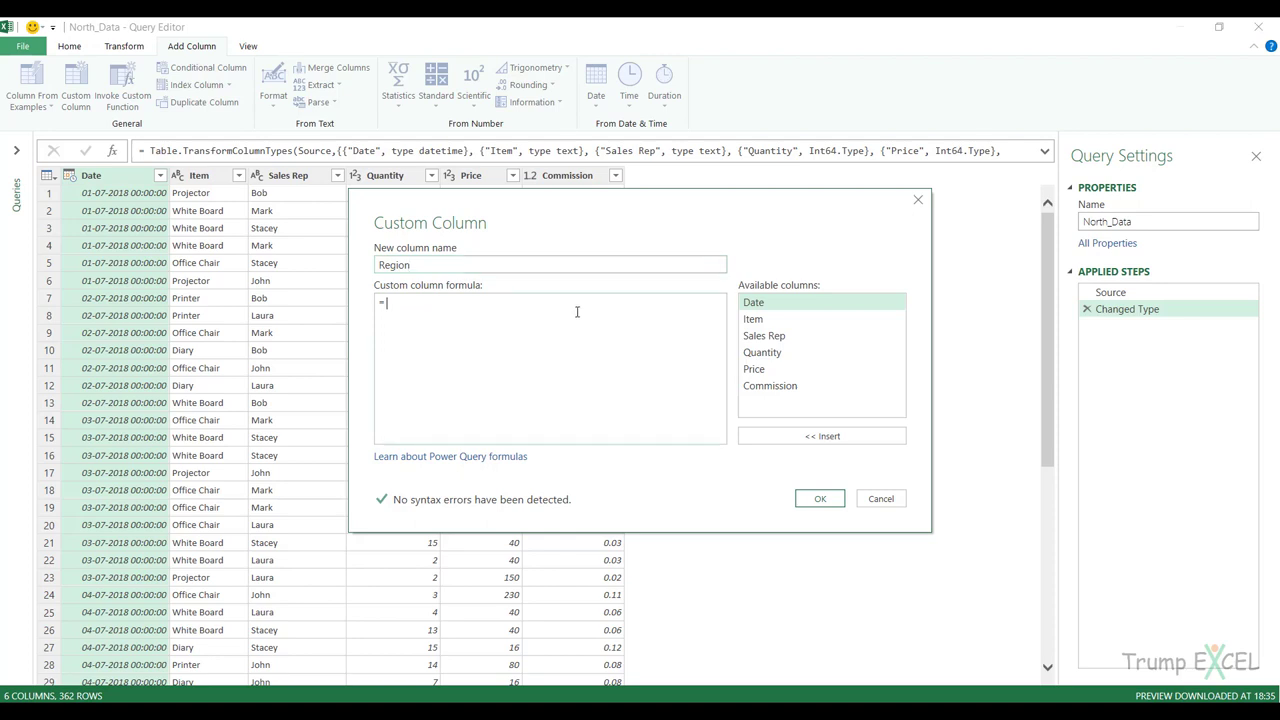
text("North)
click(797, 497)
Move the Region column before Date and load the North_Data query as Only Create Connection.
drag(655, 180, 70, 176)
click(30, 47)
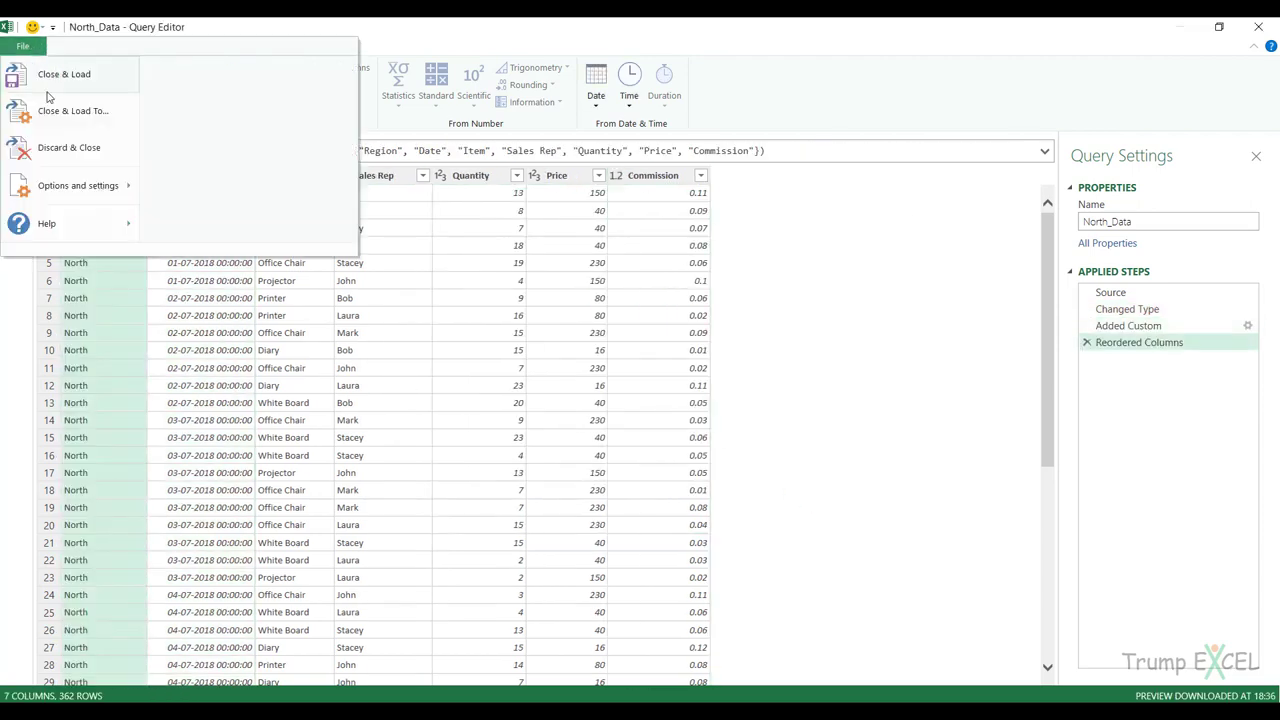
click(70, 108)
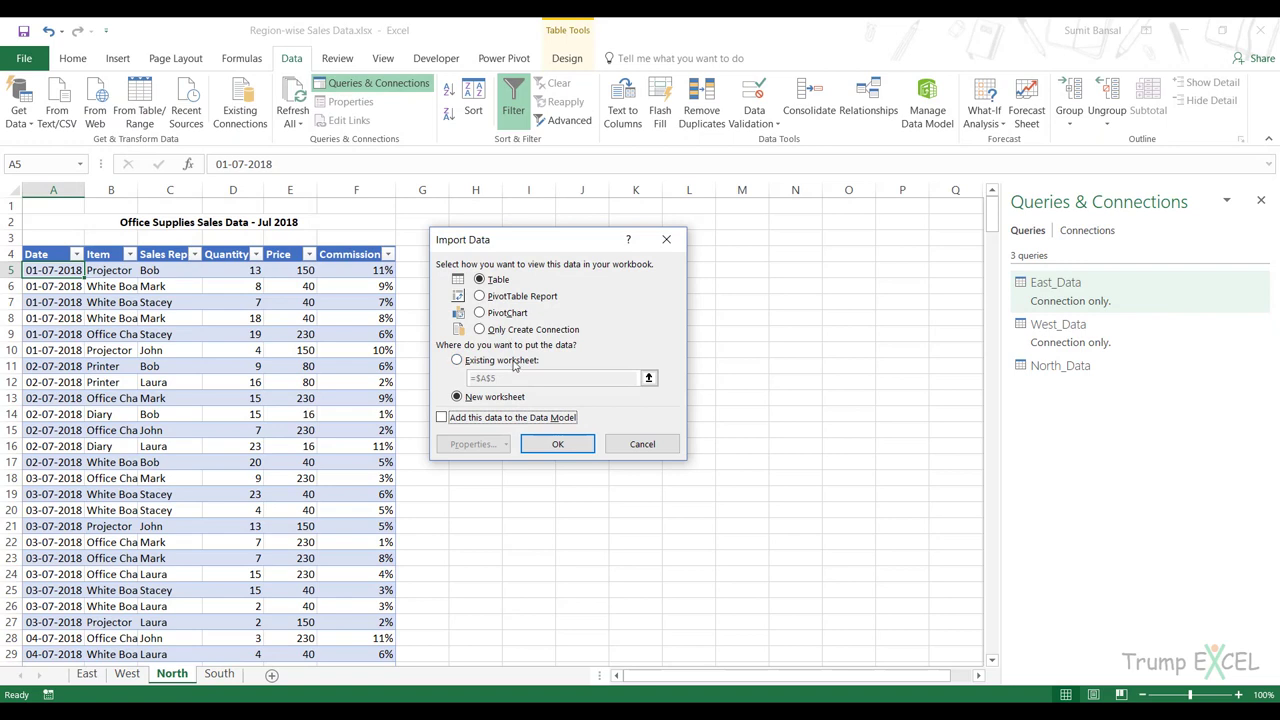
click(509, 331)
click(557, 444)
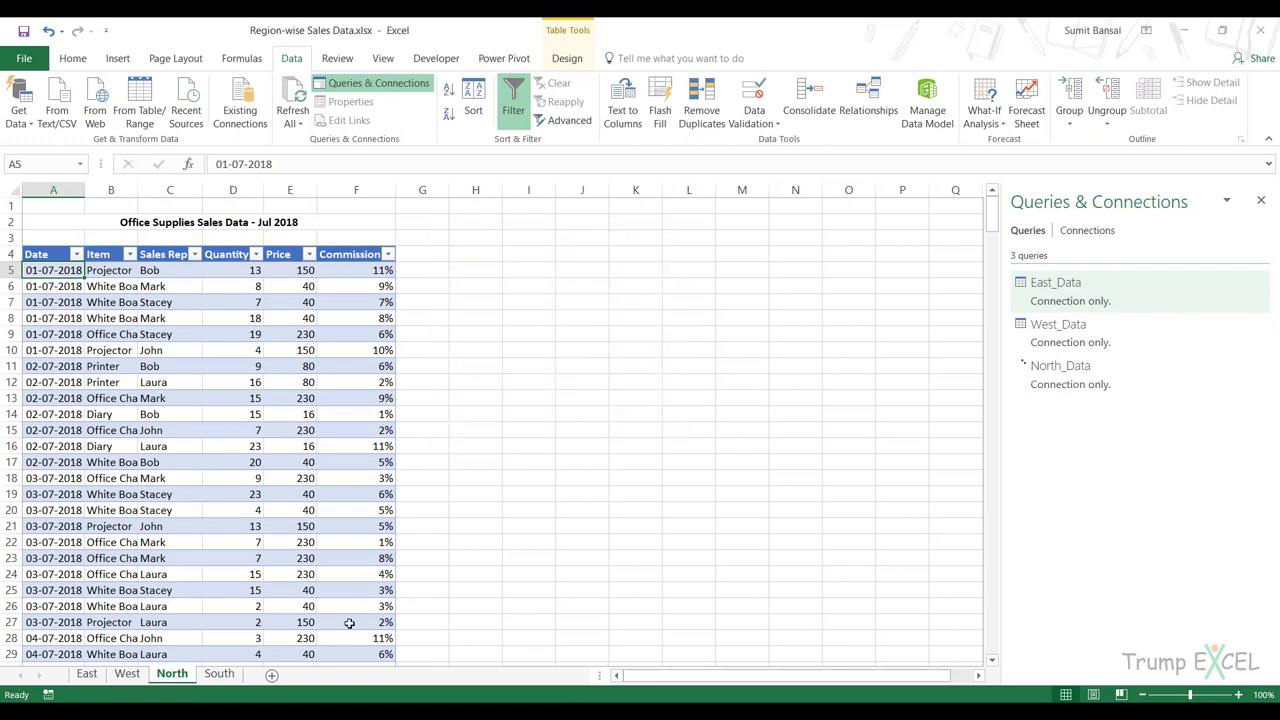
Load the South sheet's table into the Query Editor and add a custom column named Region with the formula "South".
click(226, 677)
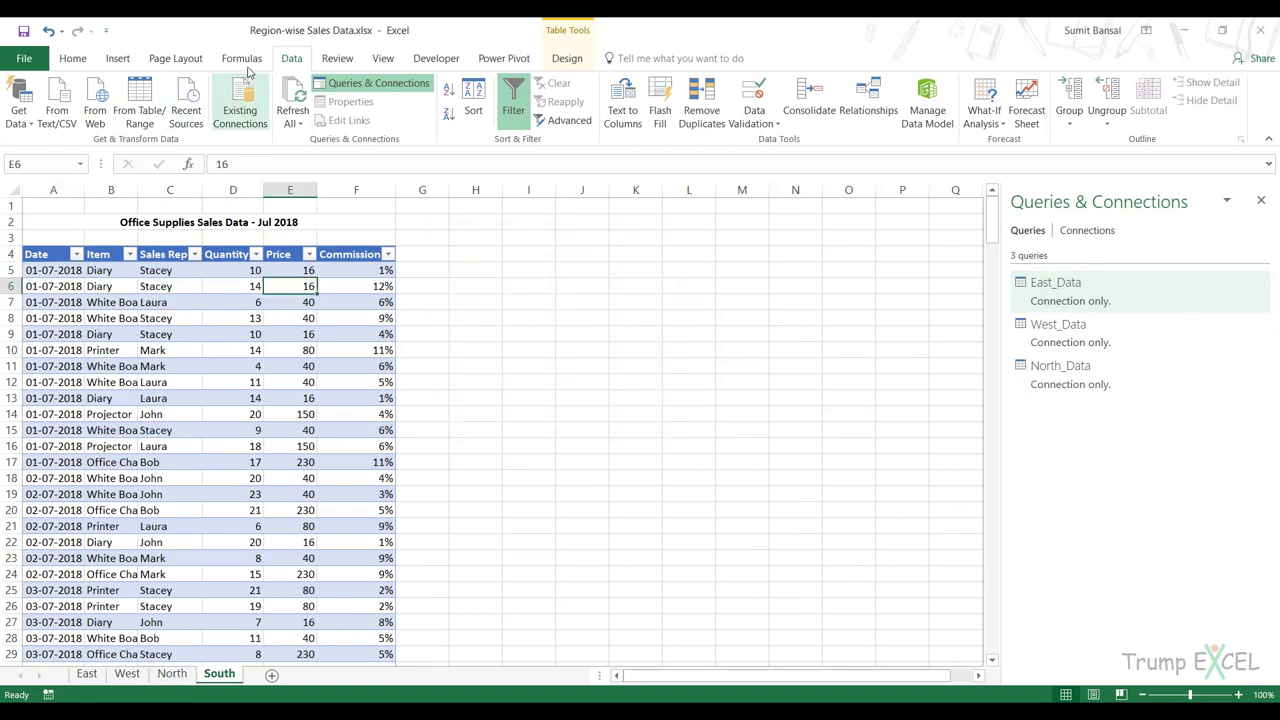
click(148, 108)
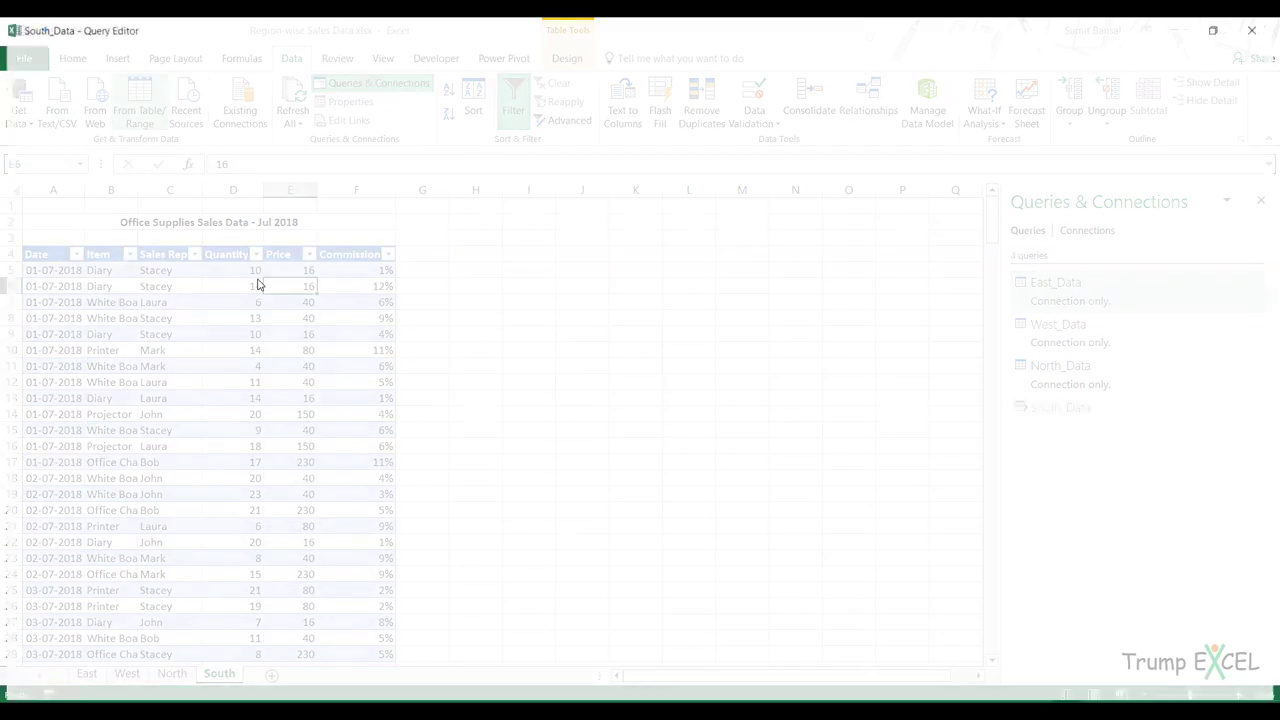
click(188, 46)
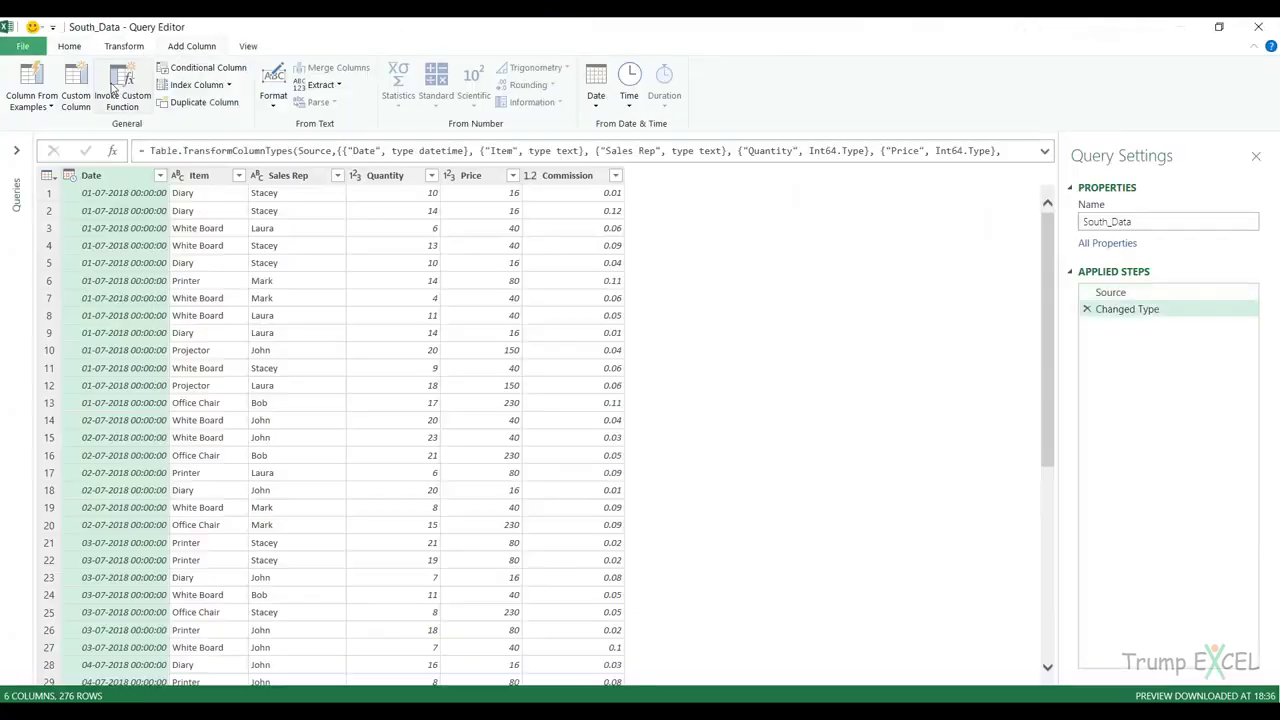
click(78, 82)
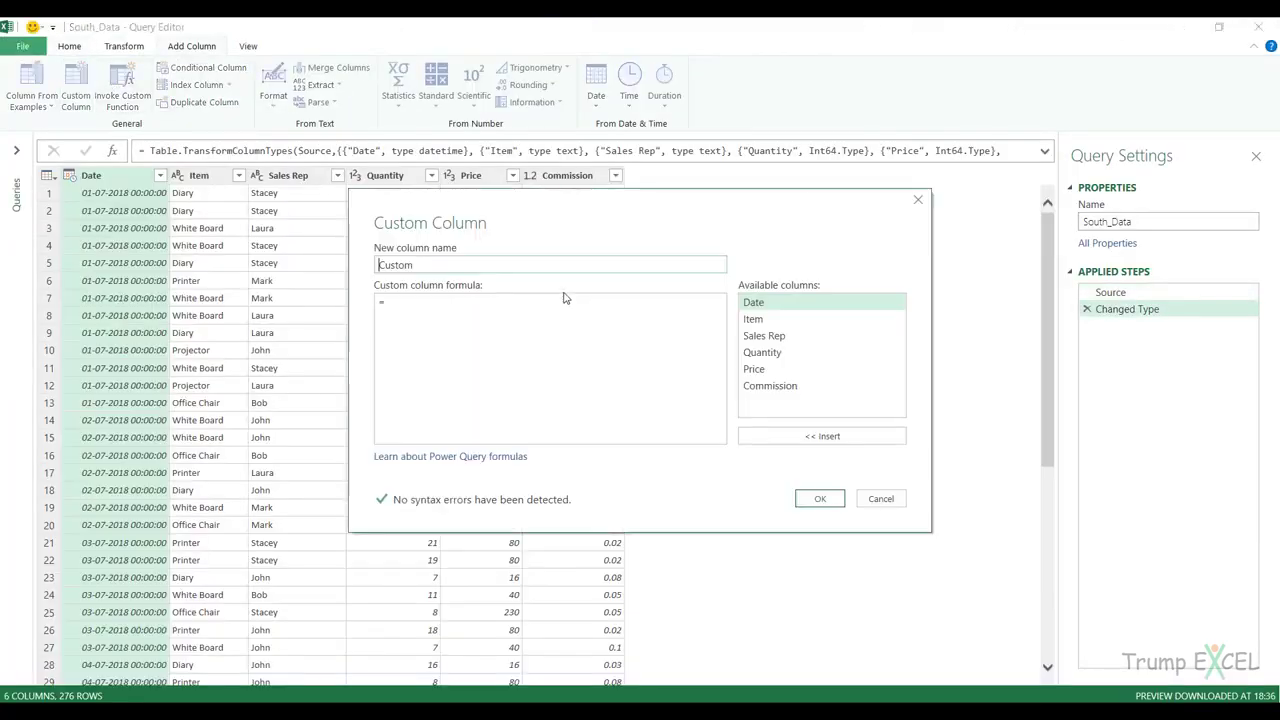
double_click(521, 265)
text(Region)
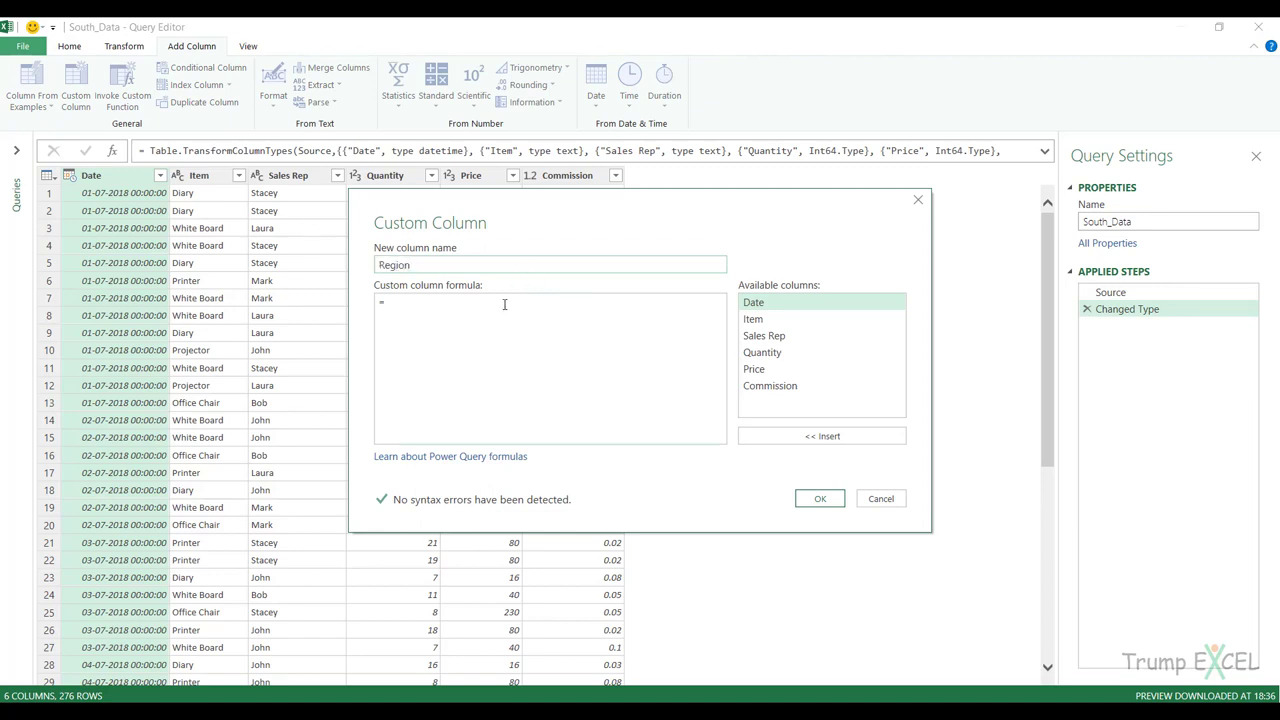
click(502, 321)
click(820, 498)
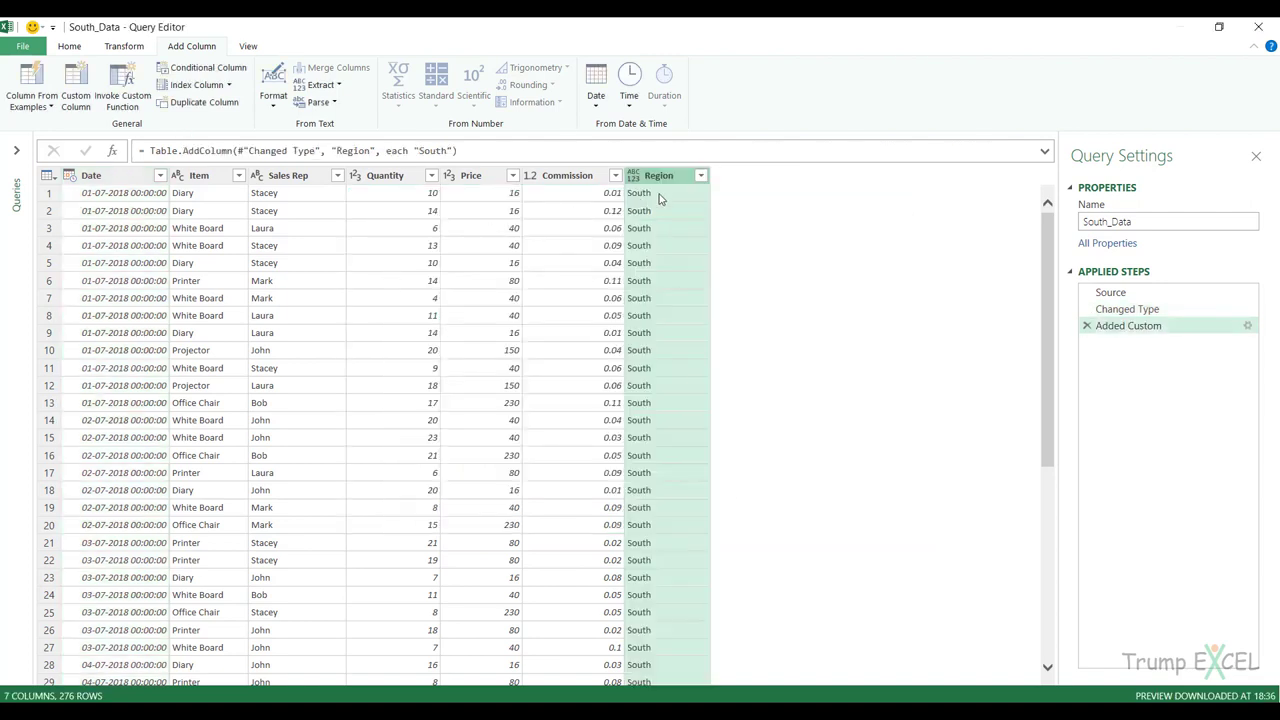
Move the Region column before Date and load the South_Data query as Only Create Connection.
drag(658, 183, 102, 175)
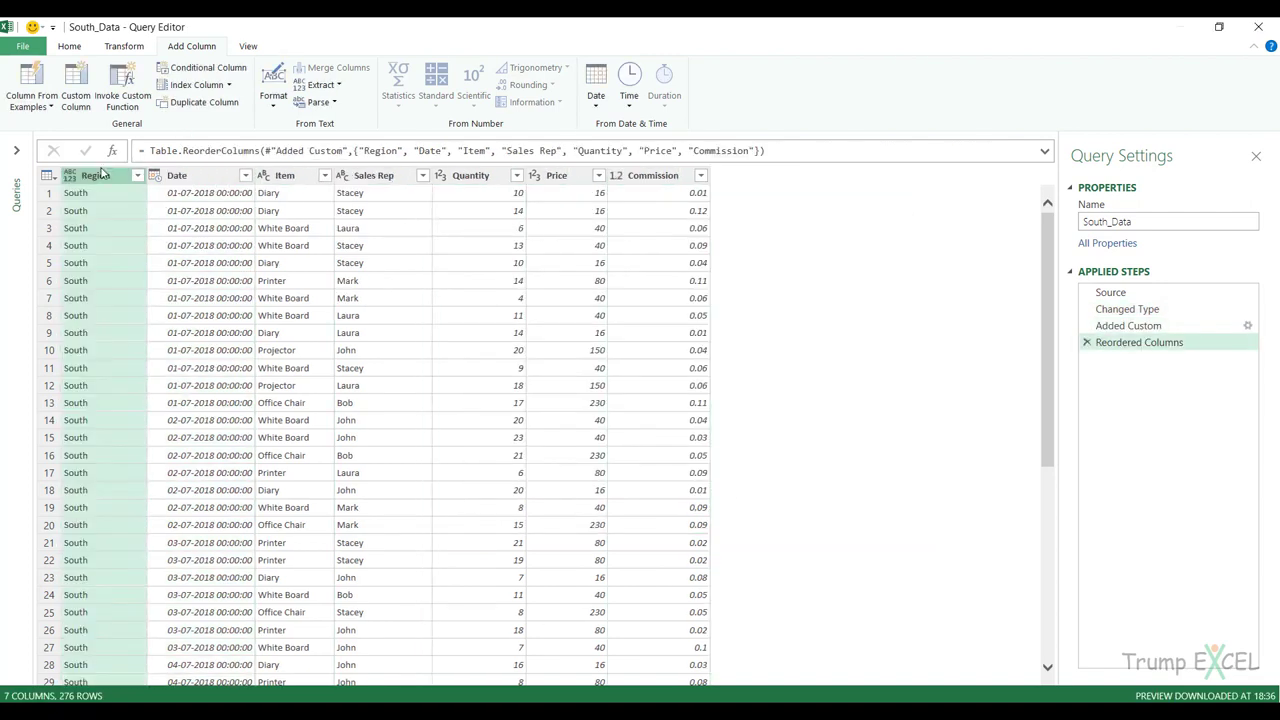
click(22, 46)
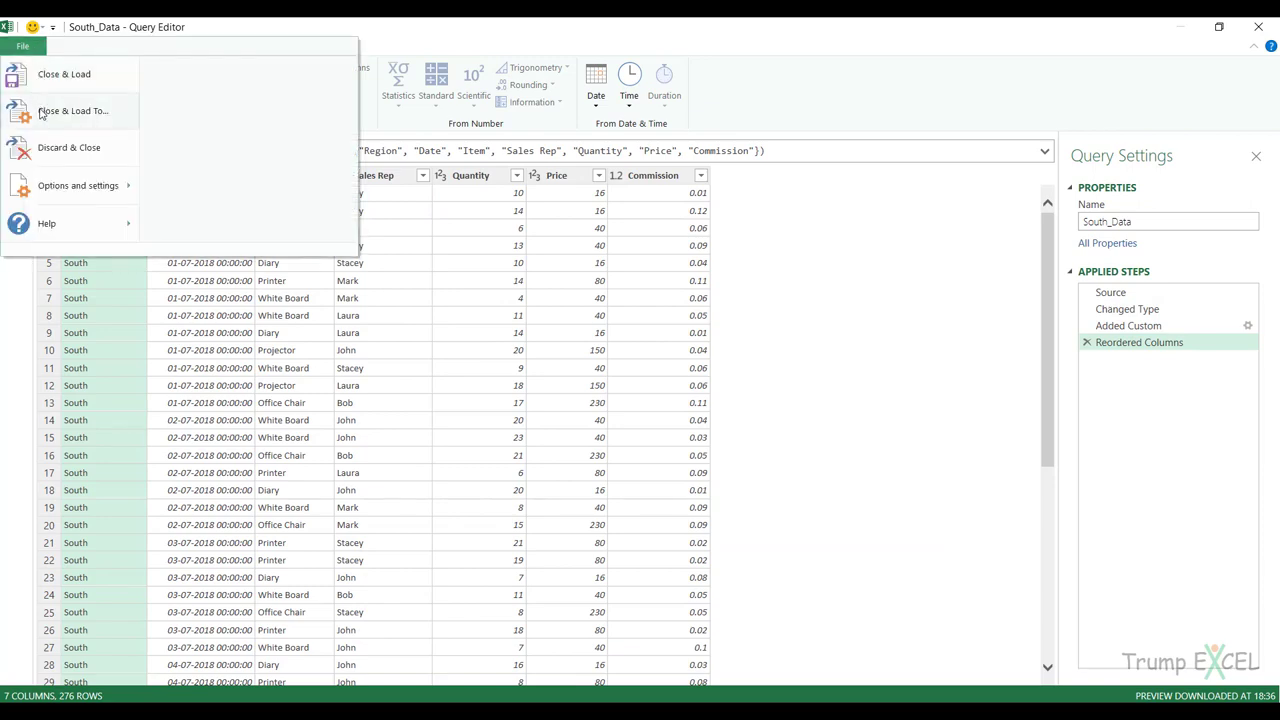
click(60, 110)
click(482, 329)
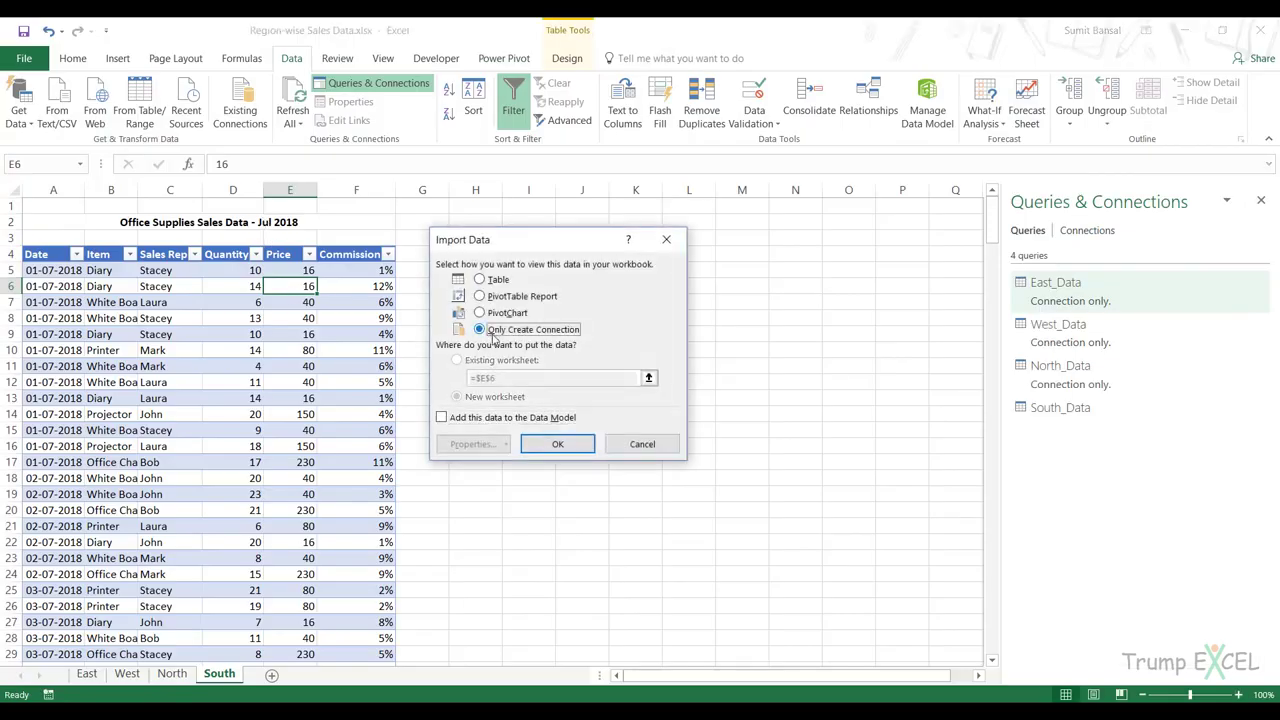
click(556, 441)
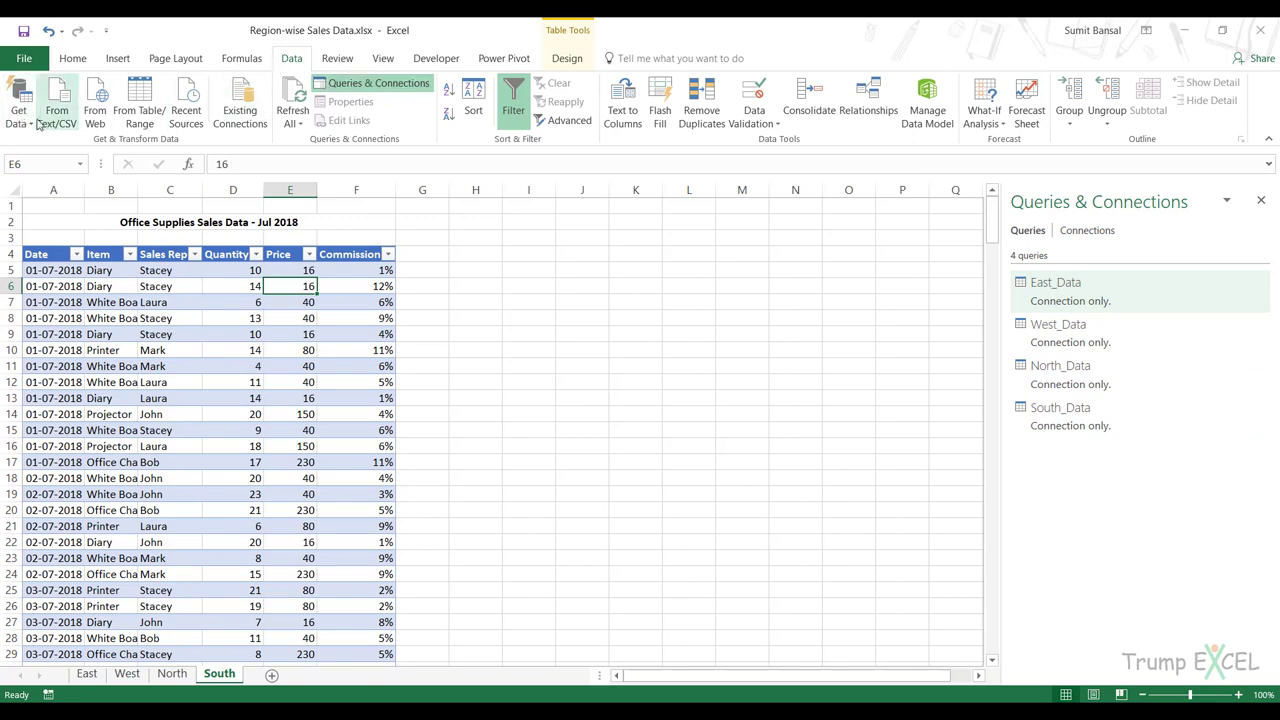
click(18, 112)
mouse_move(88, 331)
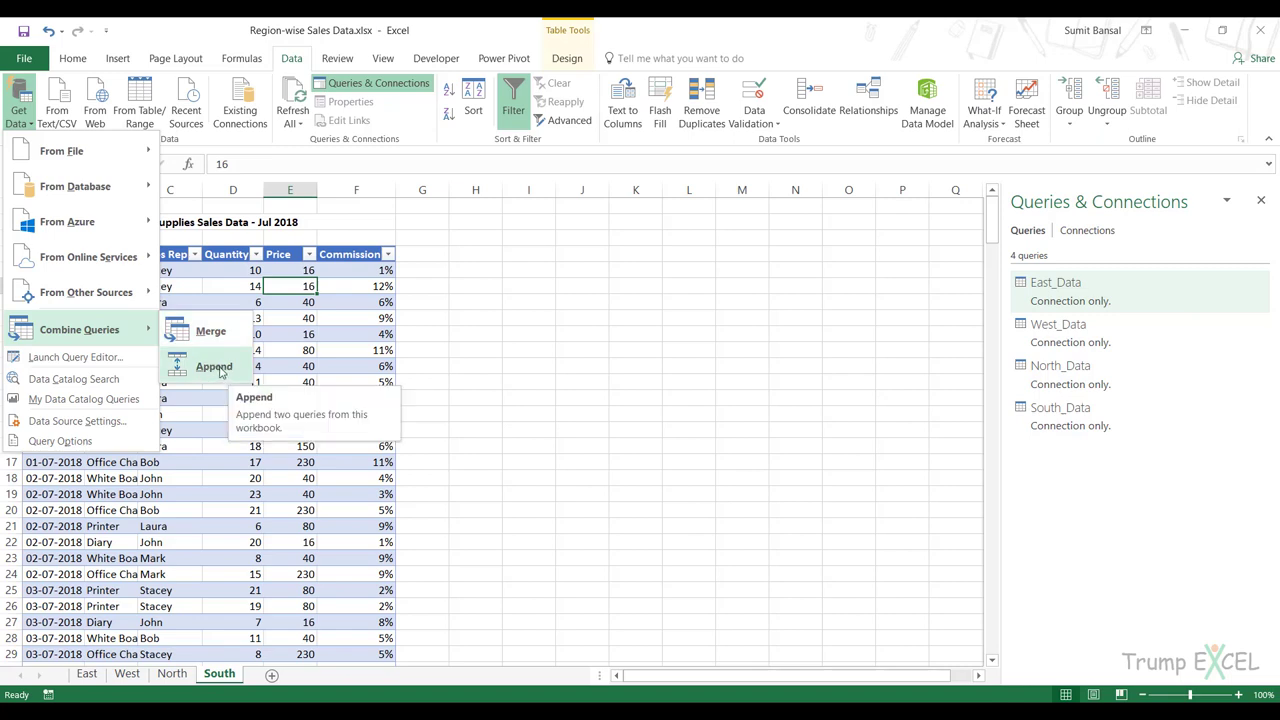
click(218, 368)
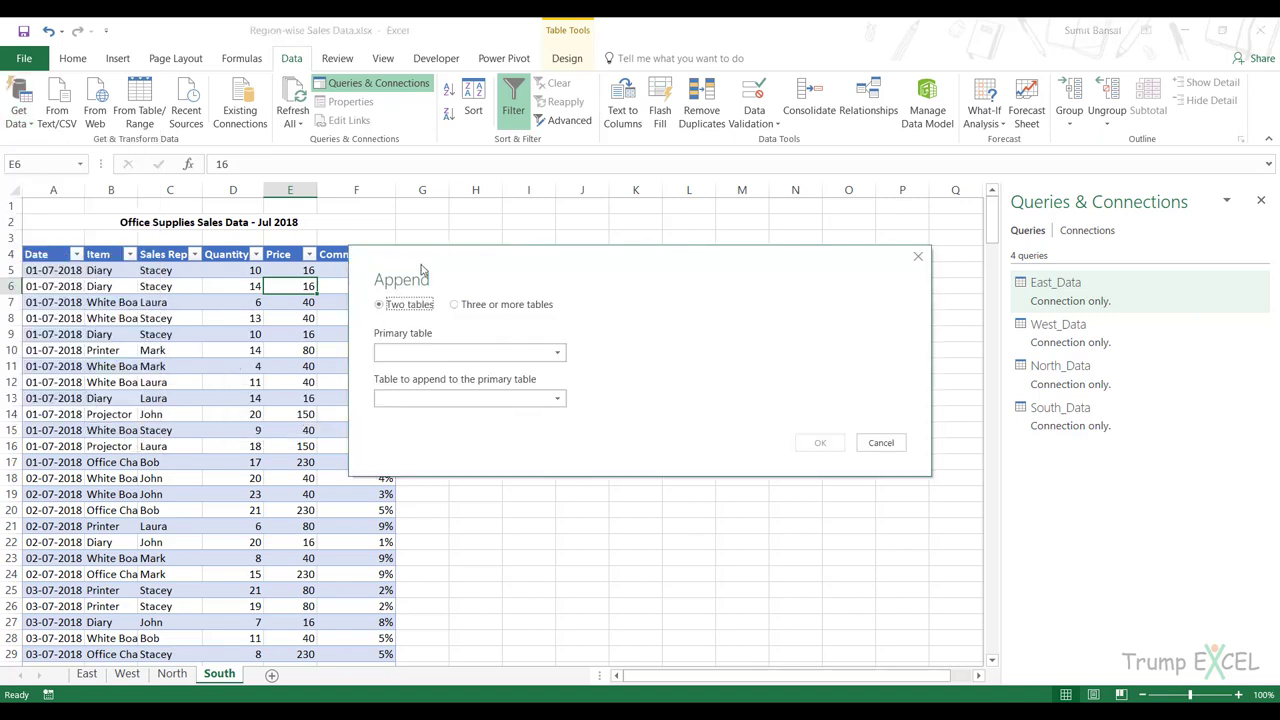
click(918, 259)
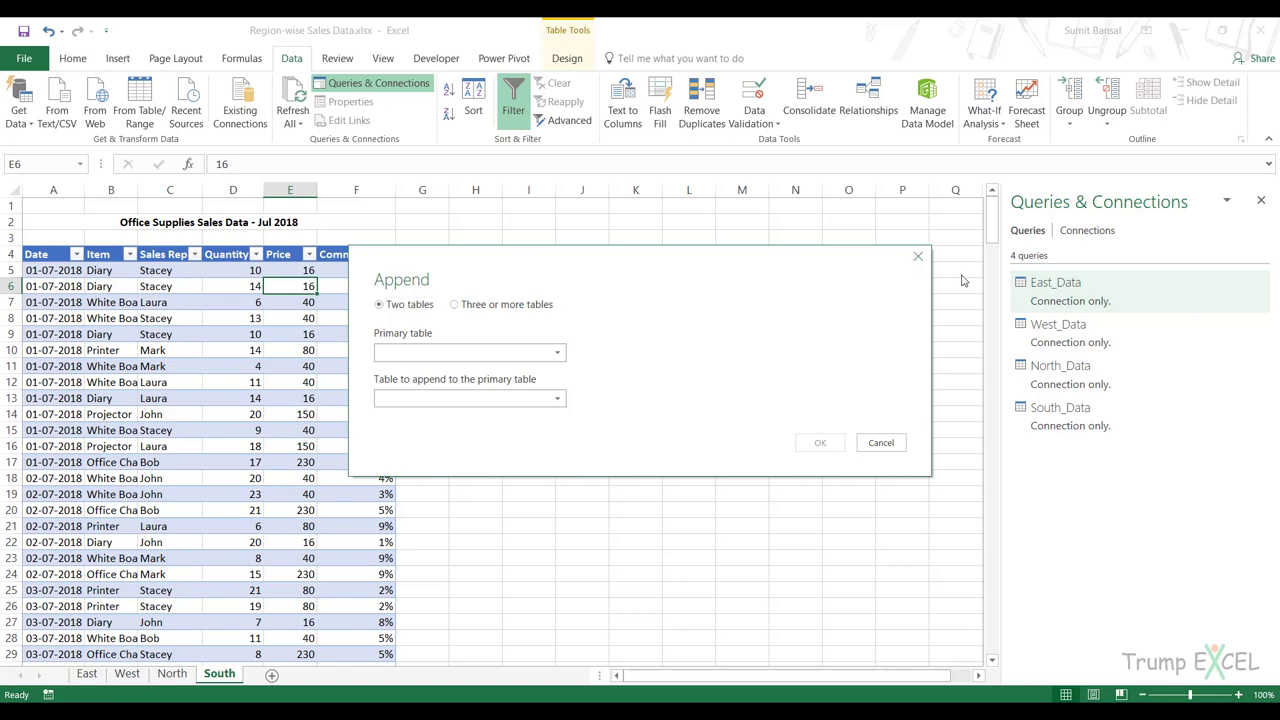
Append the West_Data, North_Data and South_Data queries to East_Data using the three or more tables option.
right_click(1062, 296)
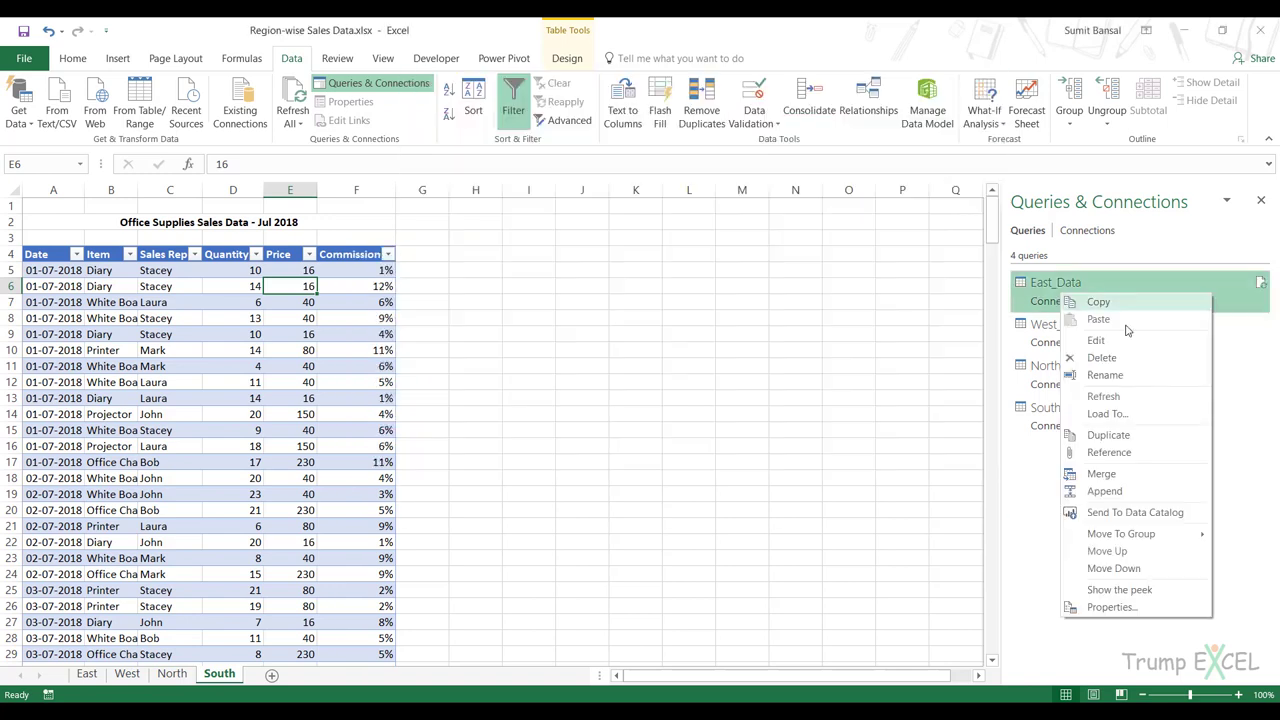
click(1105, 491)
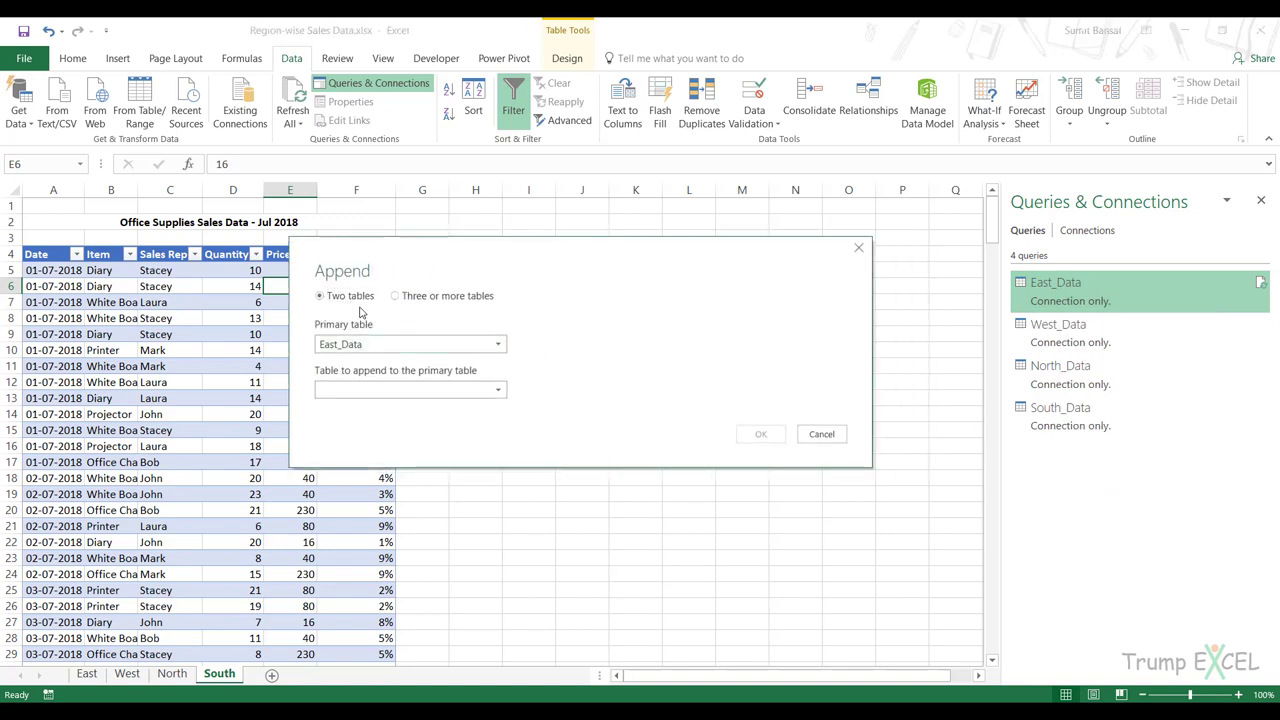
click(427, 298)
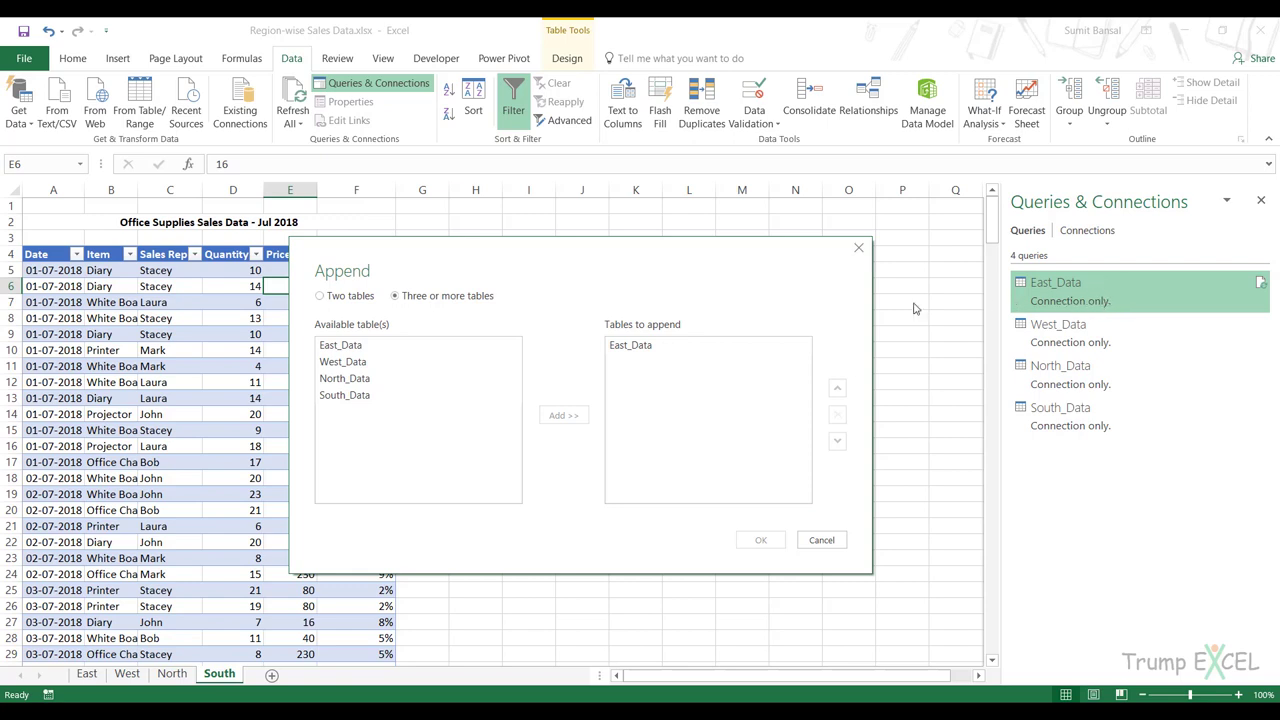
click(341, 365)
ctrl+click(347, 381)
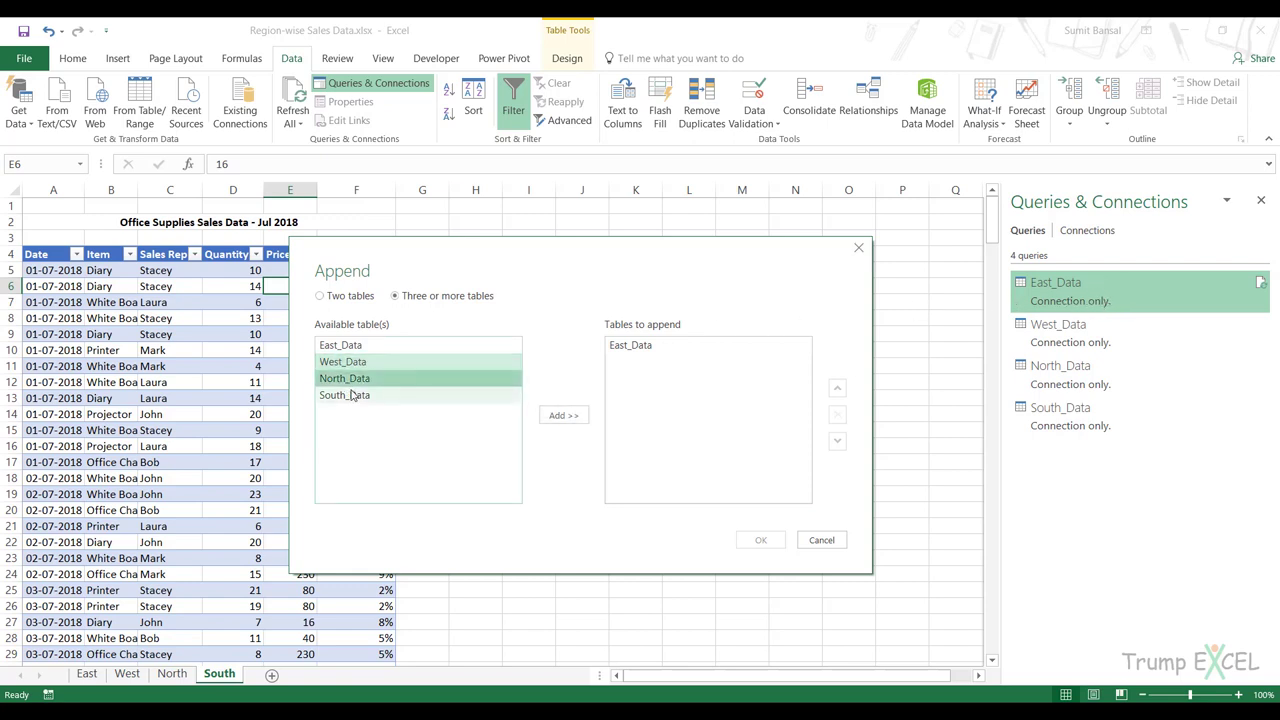
ctrl+click(350, 395)
click(563, 415)
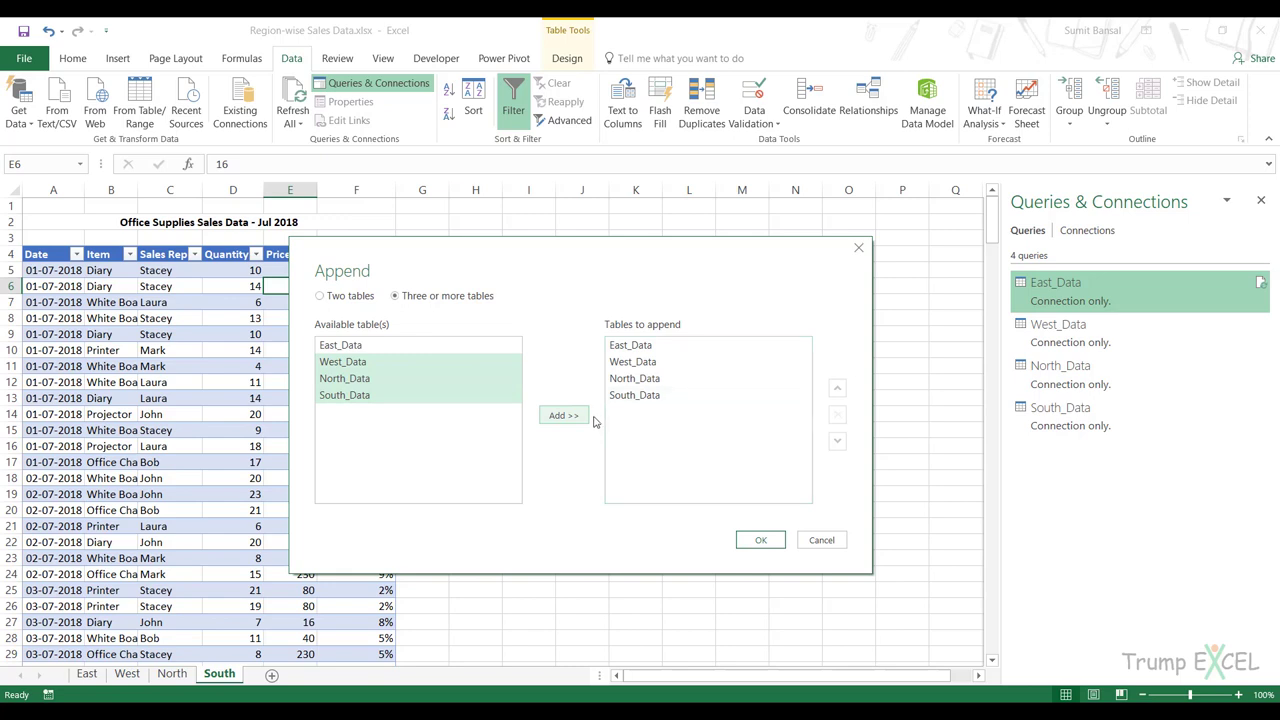
click(645, 363)
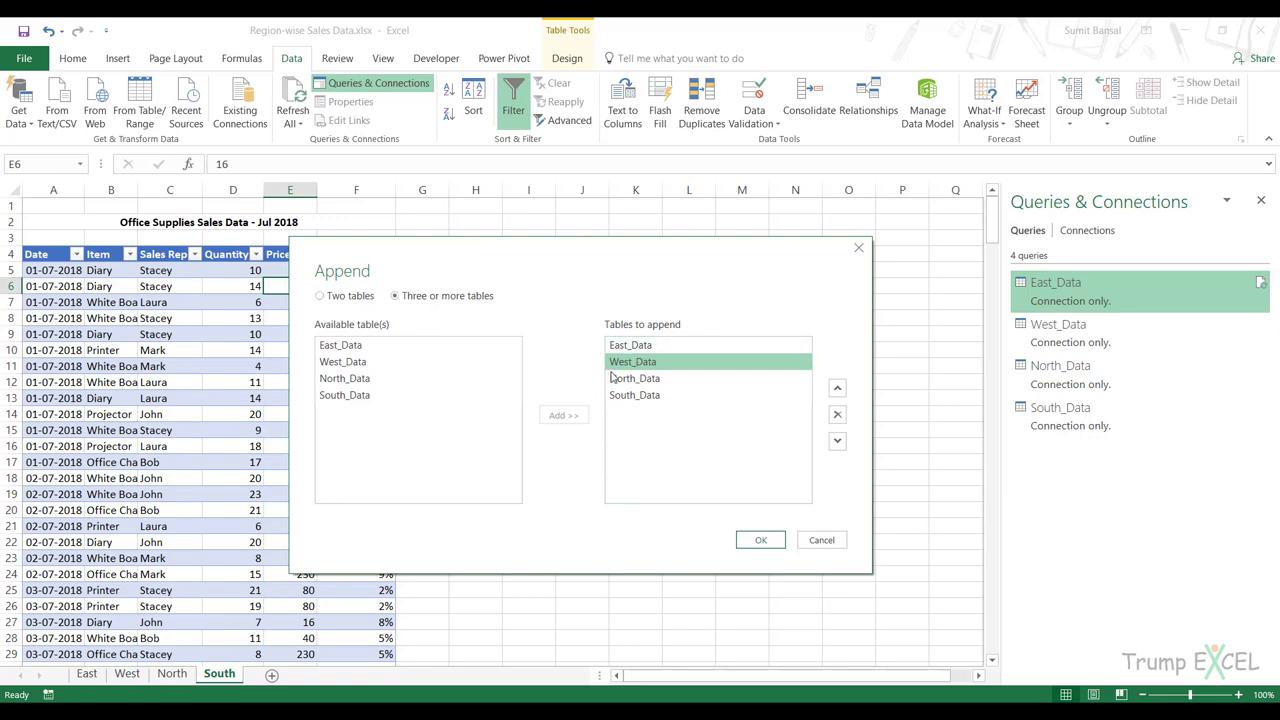
click(759, 542)
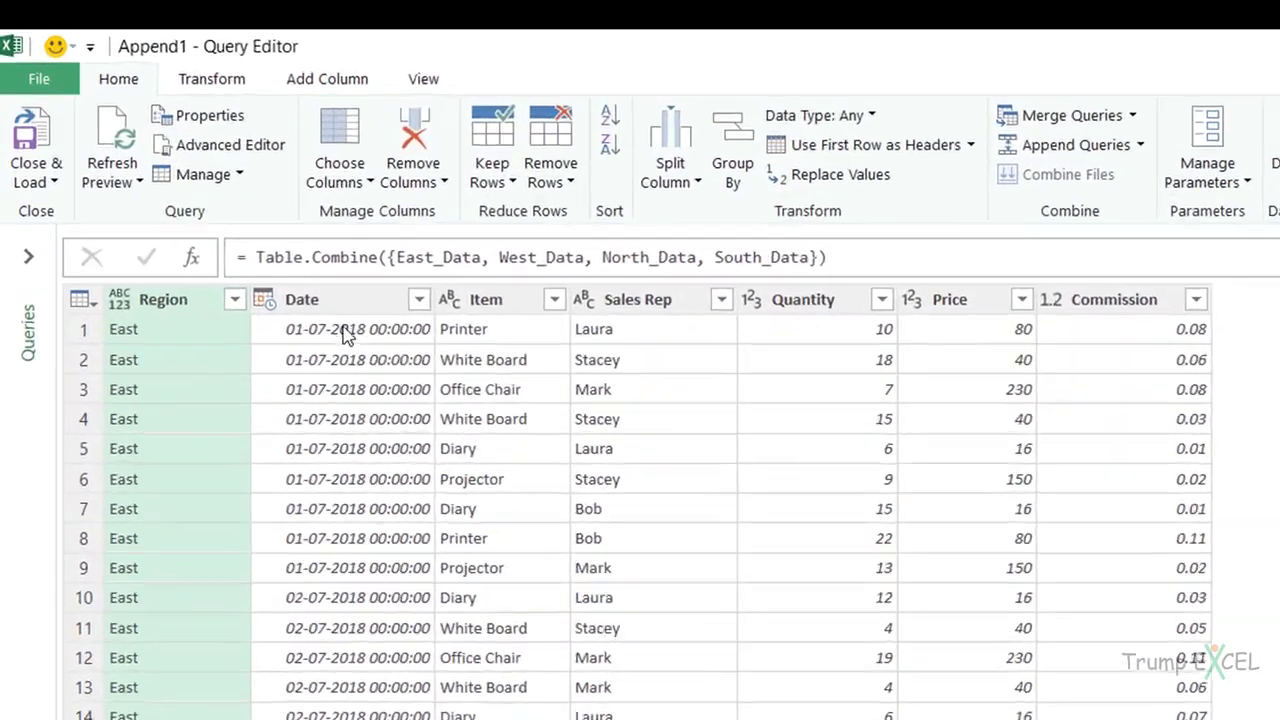
Change the data type of the Date column in the appended query to Date.
click(200, 181)
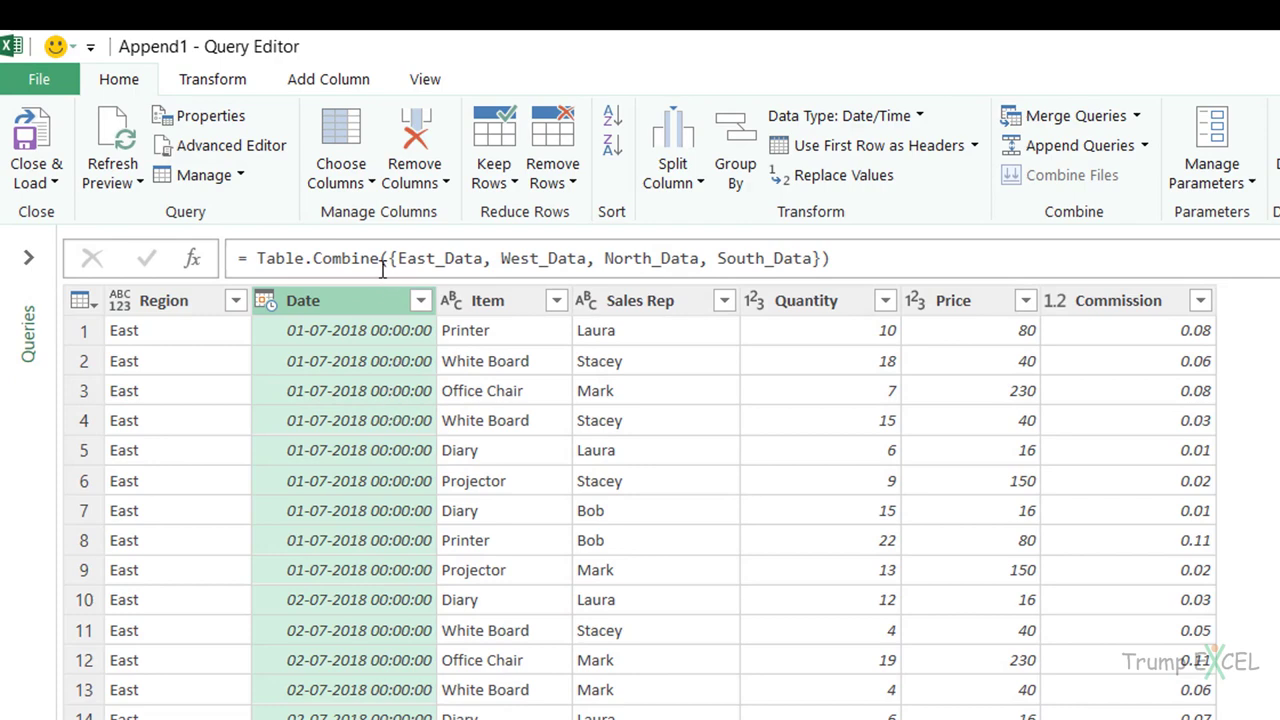
click(212, 79)
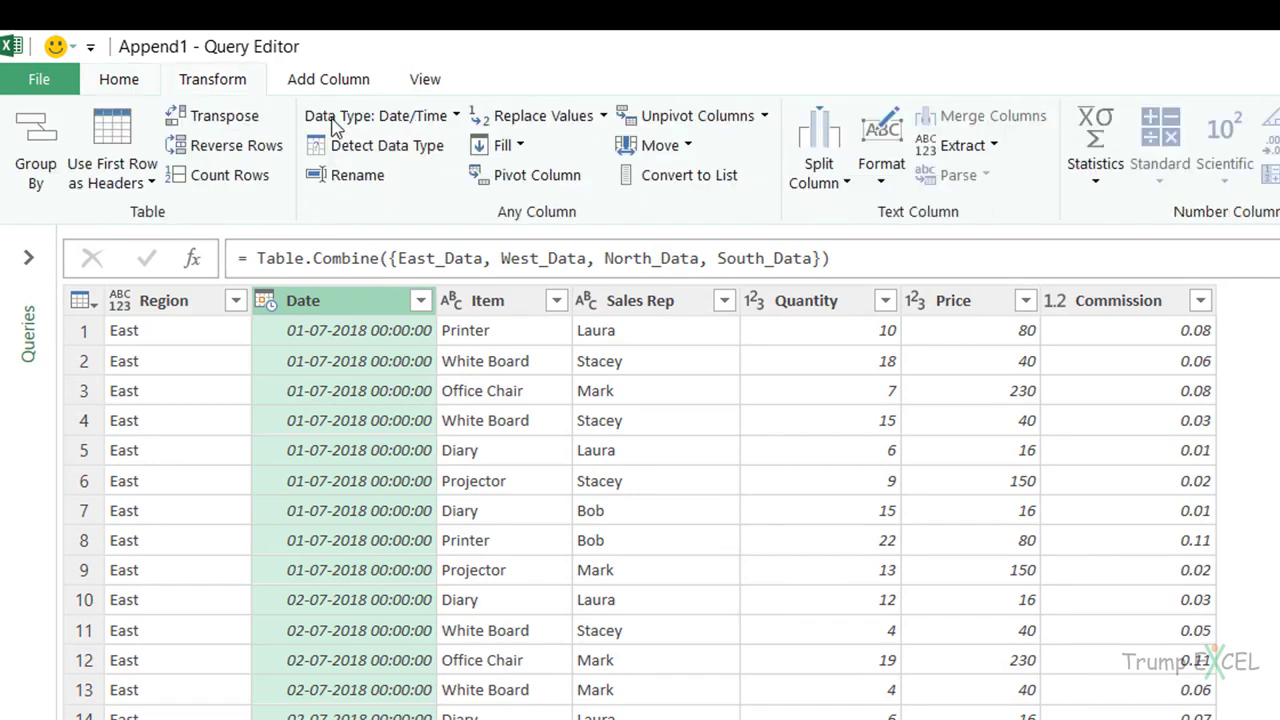
click(441, 120)
click(405, 303)
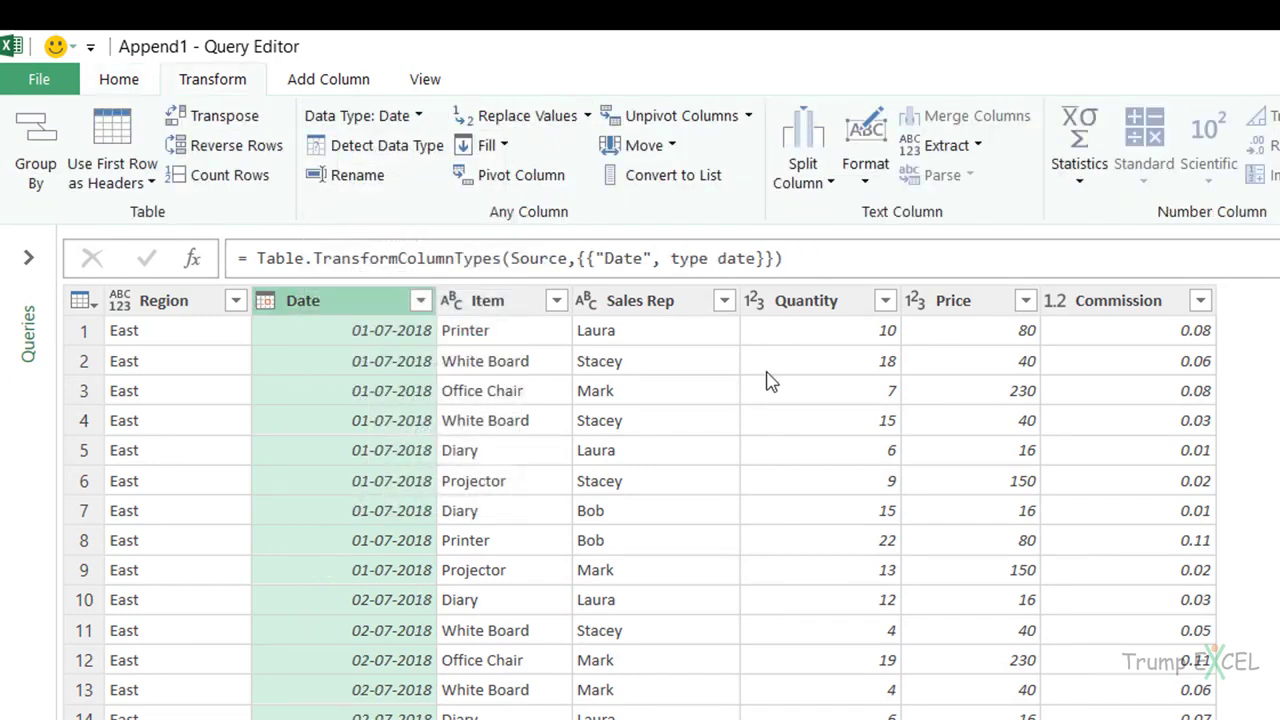
Set the Commission column's data type to Percentage and load the appended query into a new worksheet.
click(1130, 302)
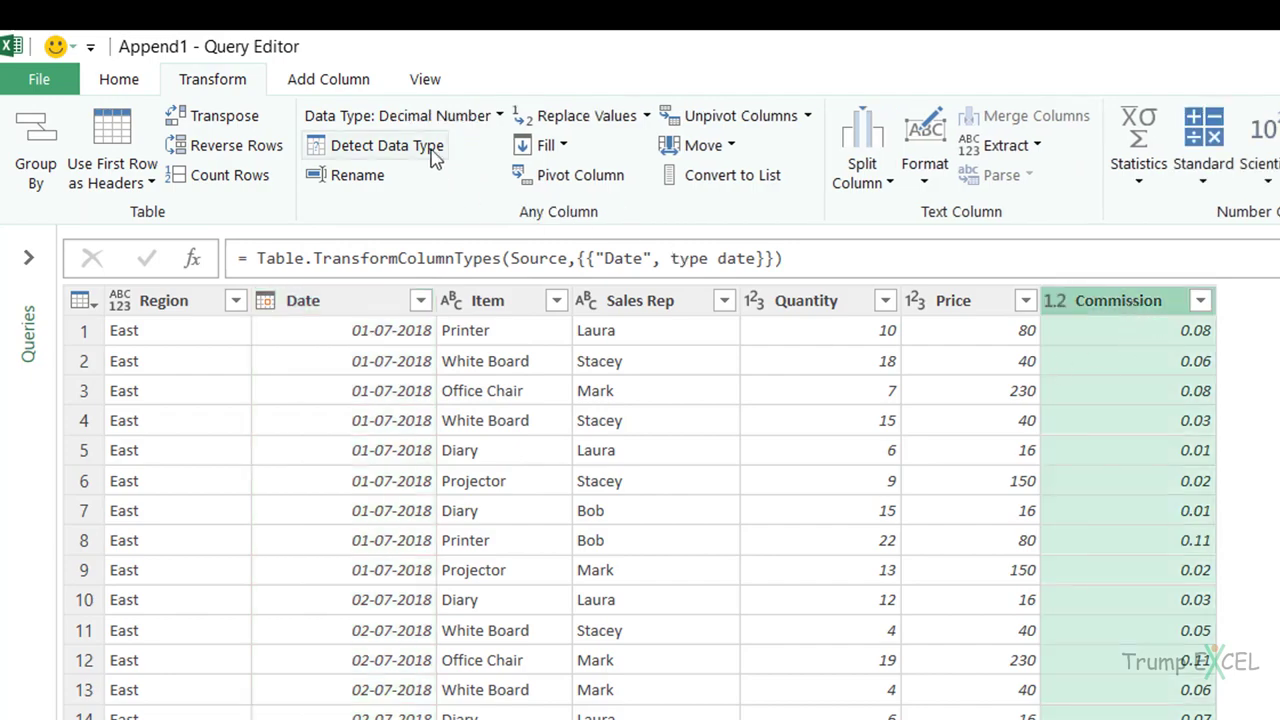
click(430, 117)
click(425, 242)
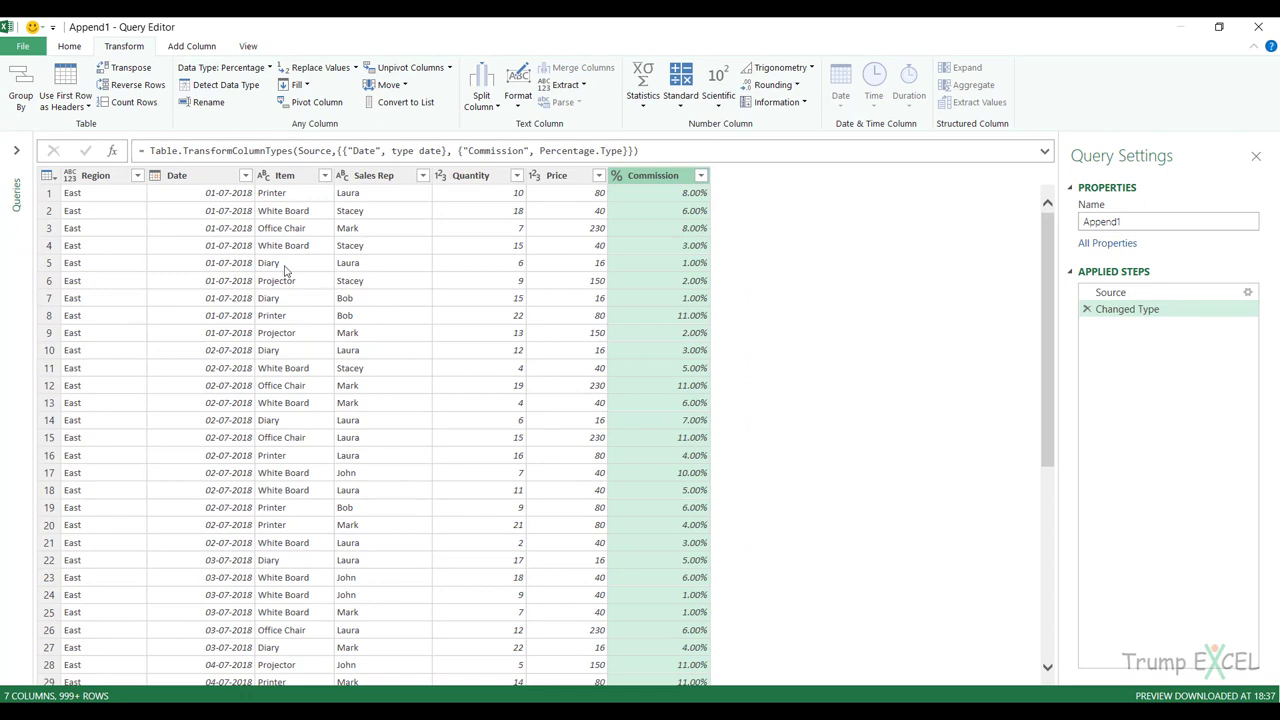
click(22, 46)
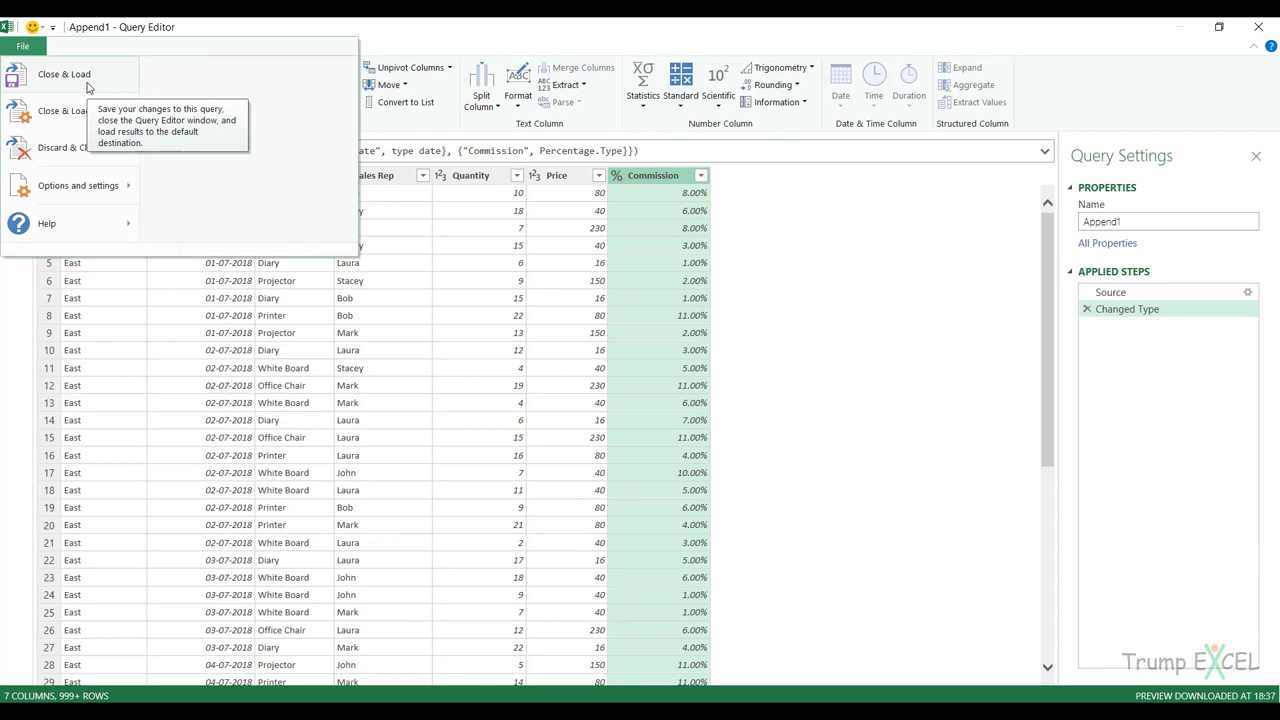
click(87, 88)
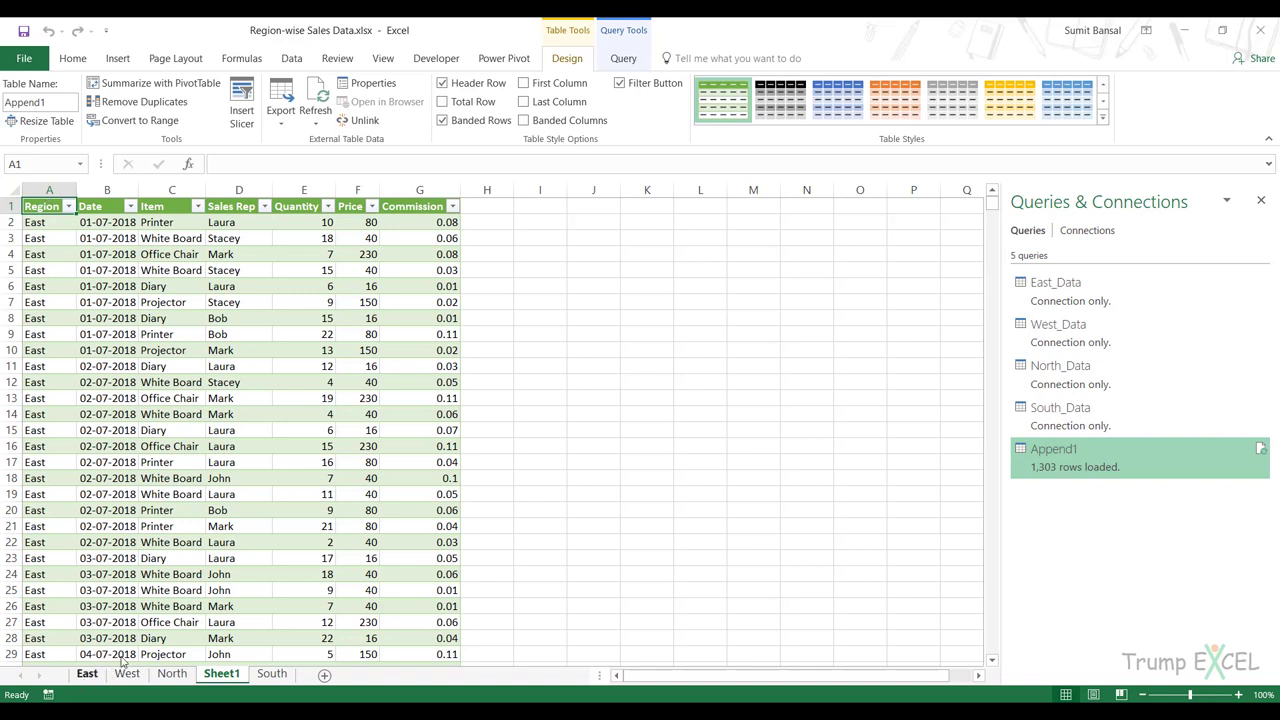
Check the East sheet's source table and refresh the appended table on Sheet1.
click(87, 674)
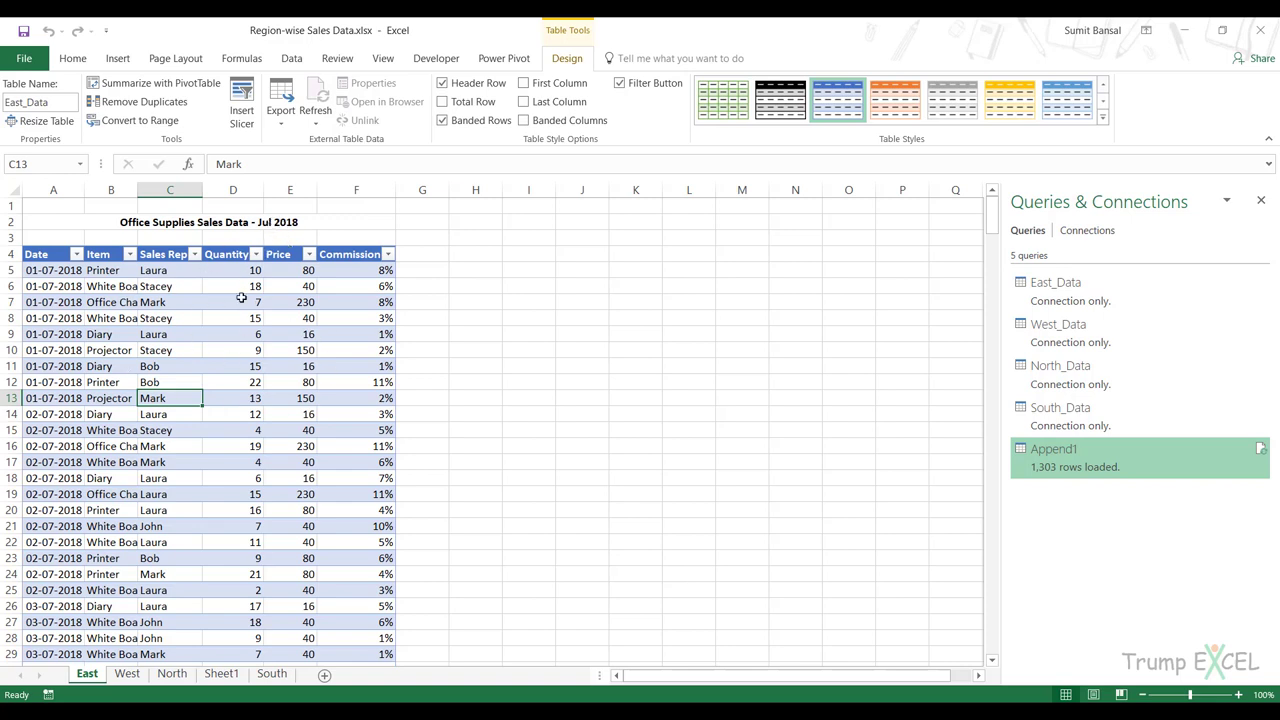
click(222, 674)
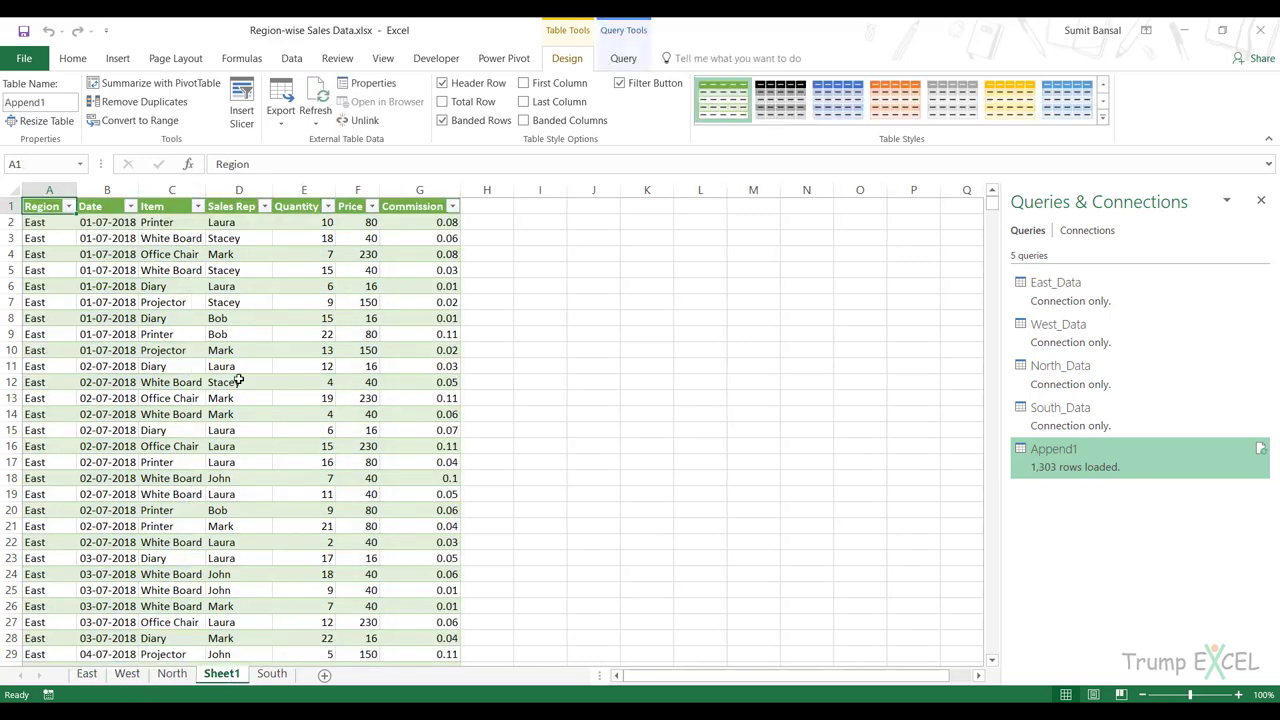
right_click(166, 254)
click(212, 397)
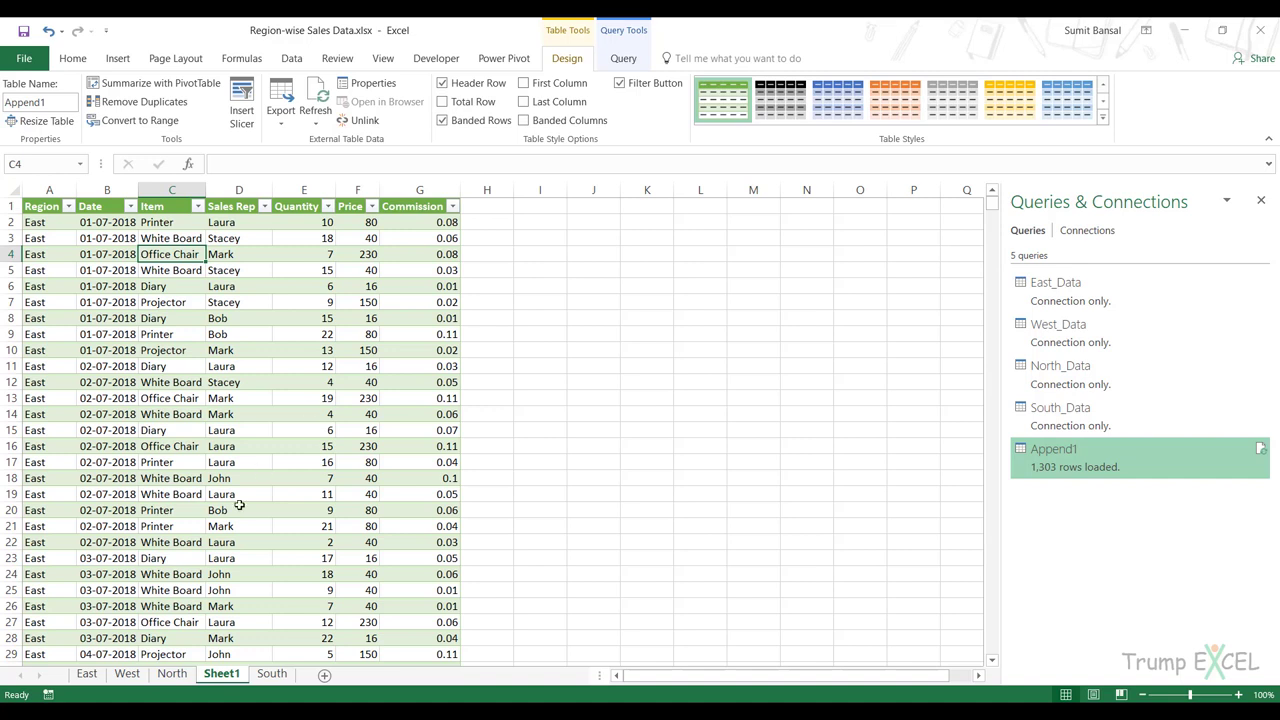
Compare the East and West tables, and rename the Date column header in the West sheet's table as SaleDate.
click(87, 673)
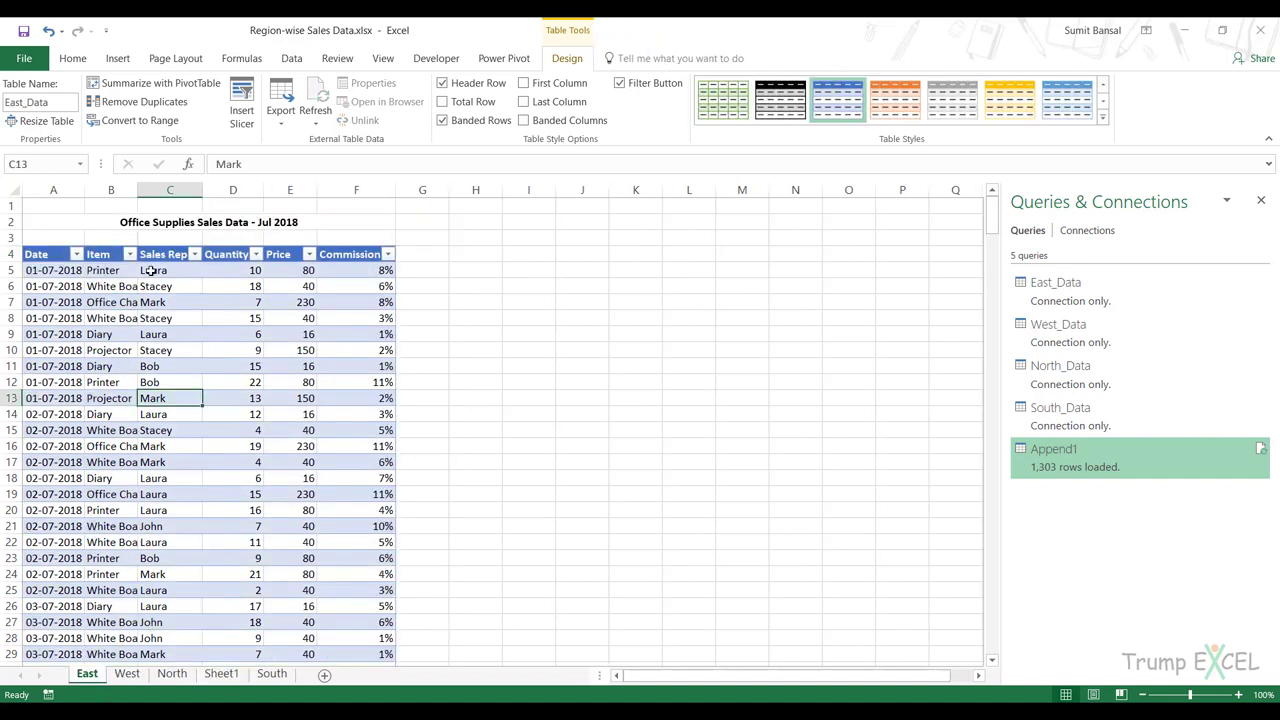
click(122, 676)
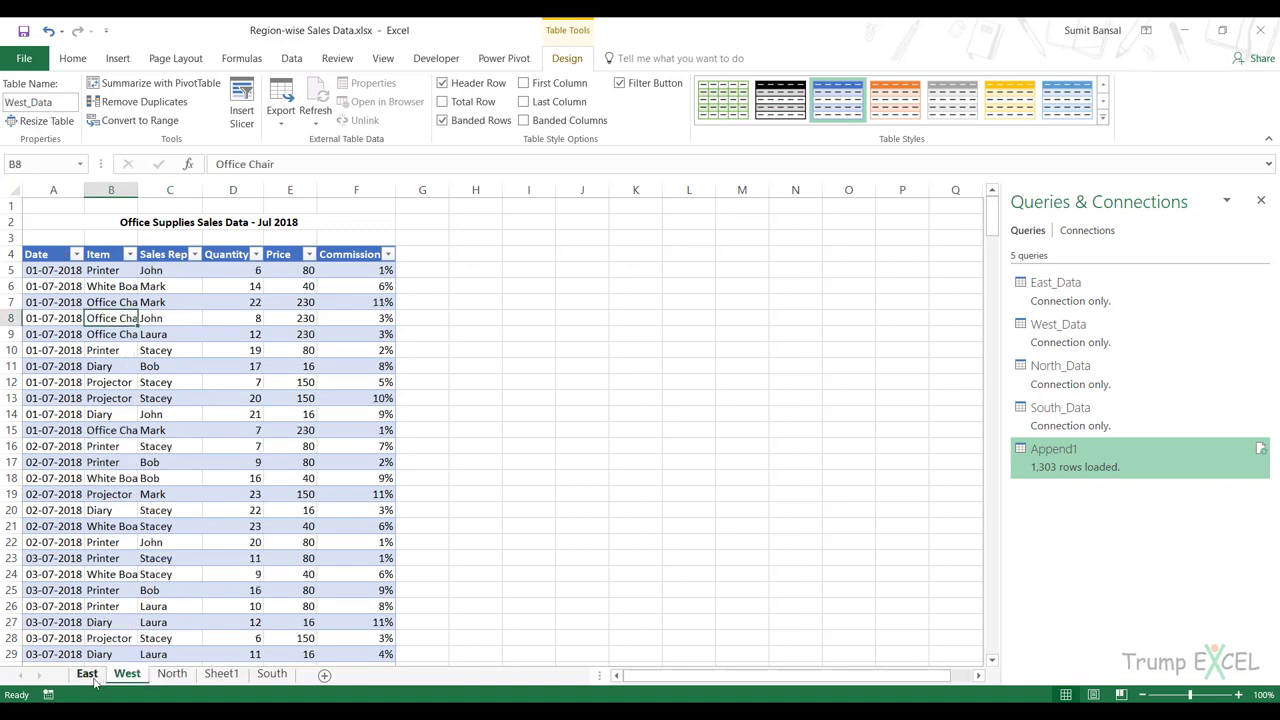
click(93, 679)
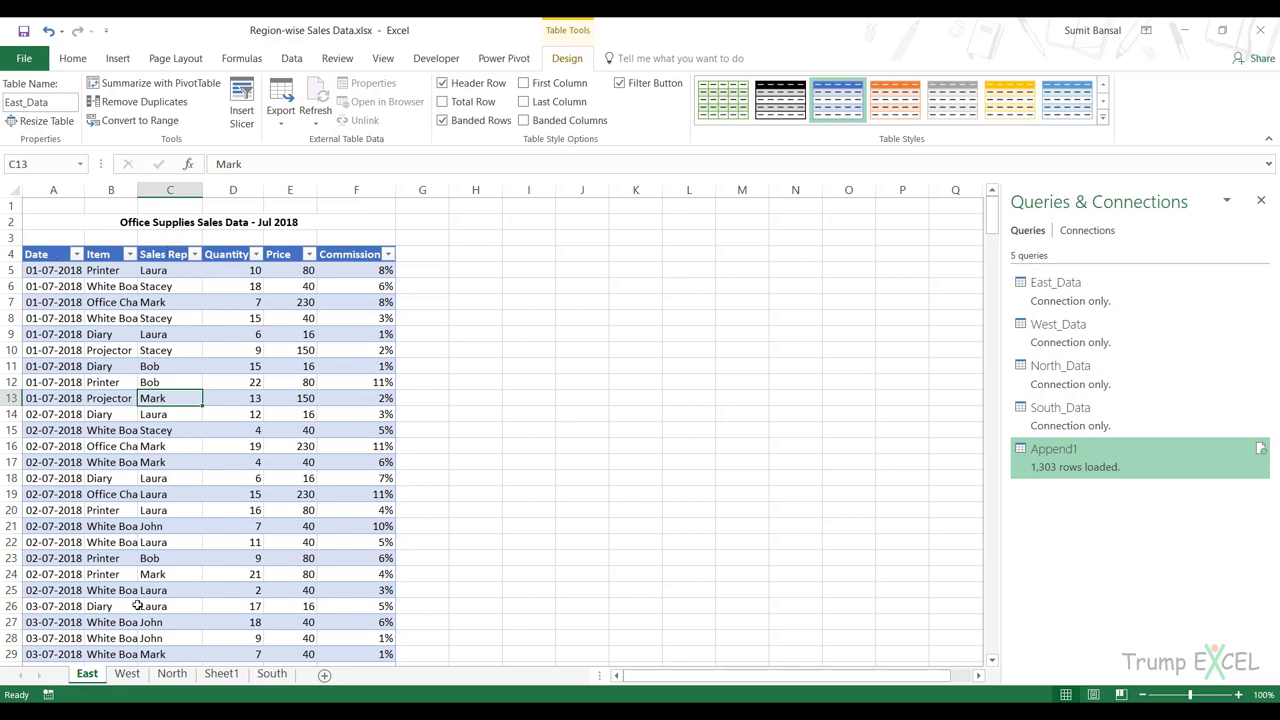
click(131, 677)
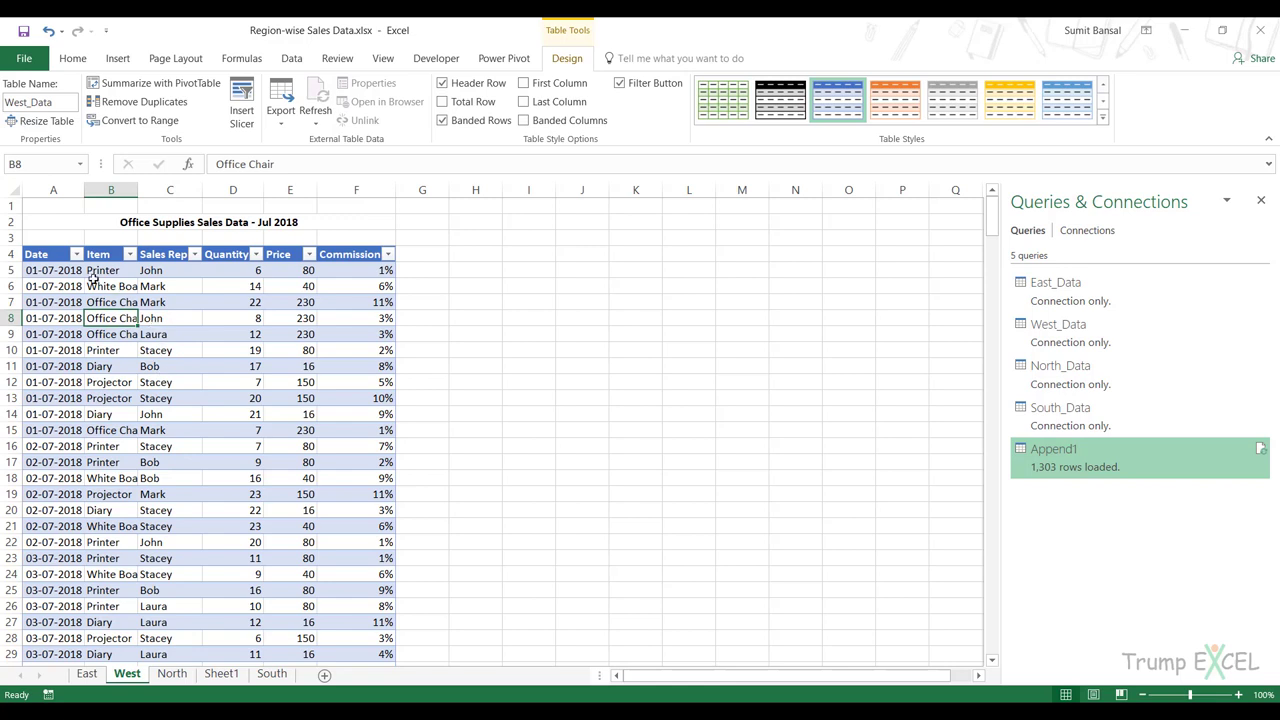
double_click(60, 257)
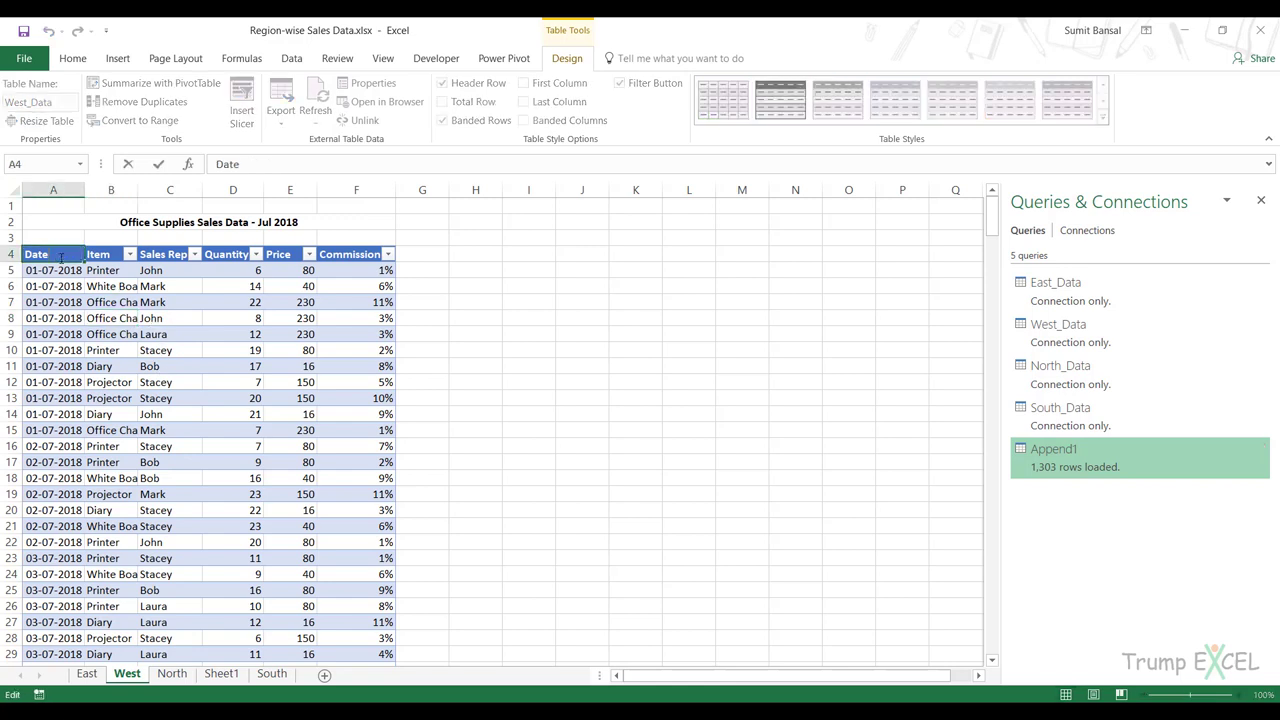
text(Sale)
click(122, 372)
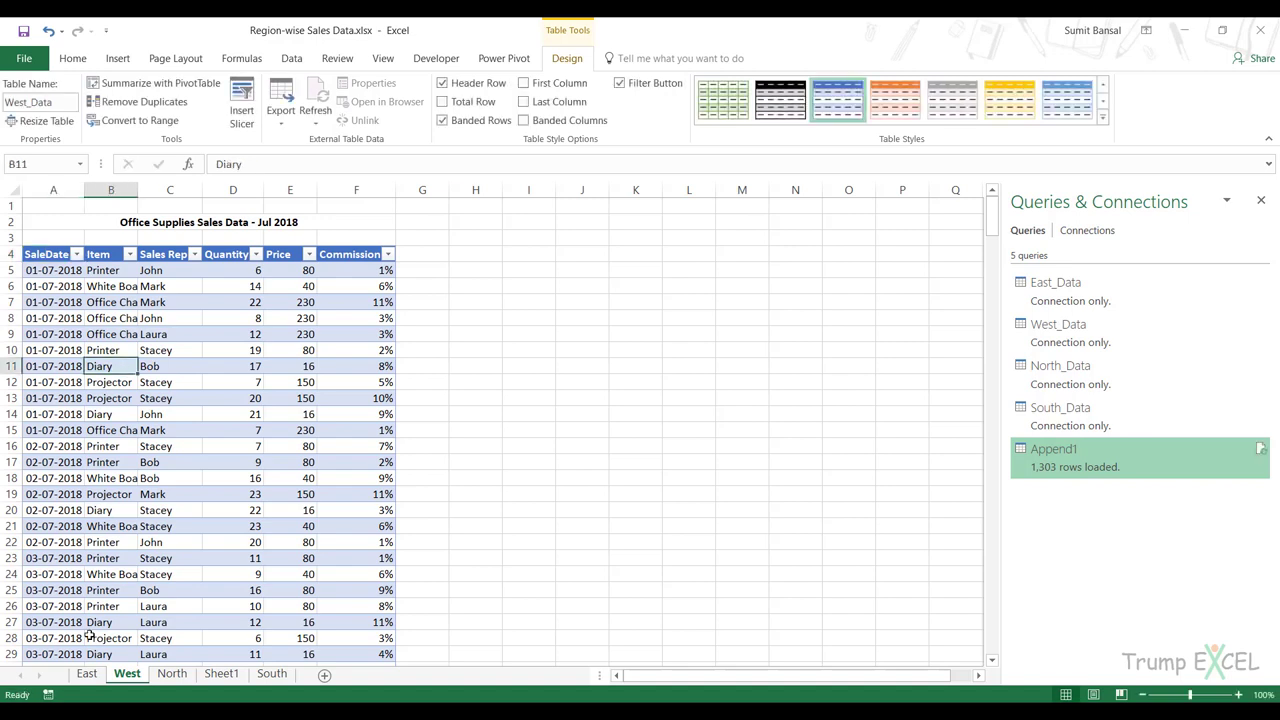
Refresh the Append1 query on Sheet1 and inspect the West_Data query's status details.
click(84, 676)
click(168, 676)
click(126, 674)
click(221, 673)
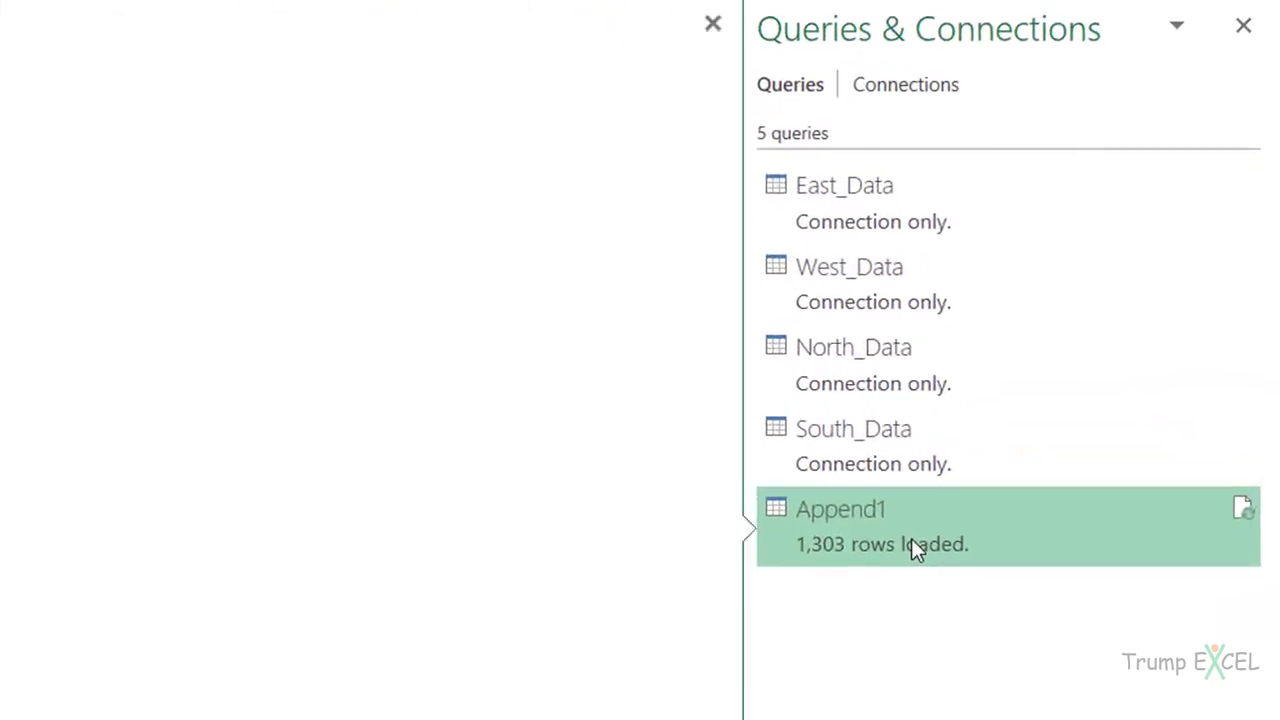
mouse_move(1087, 470)
mouse_move(900, 294)
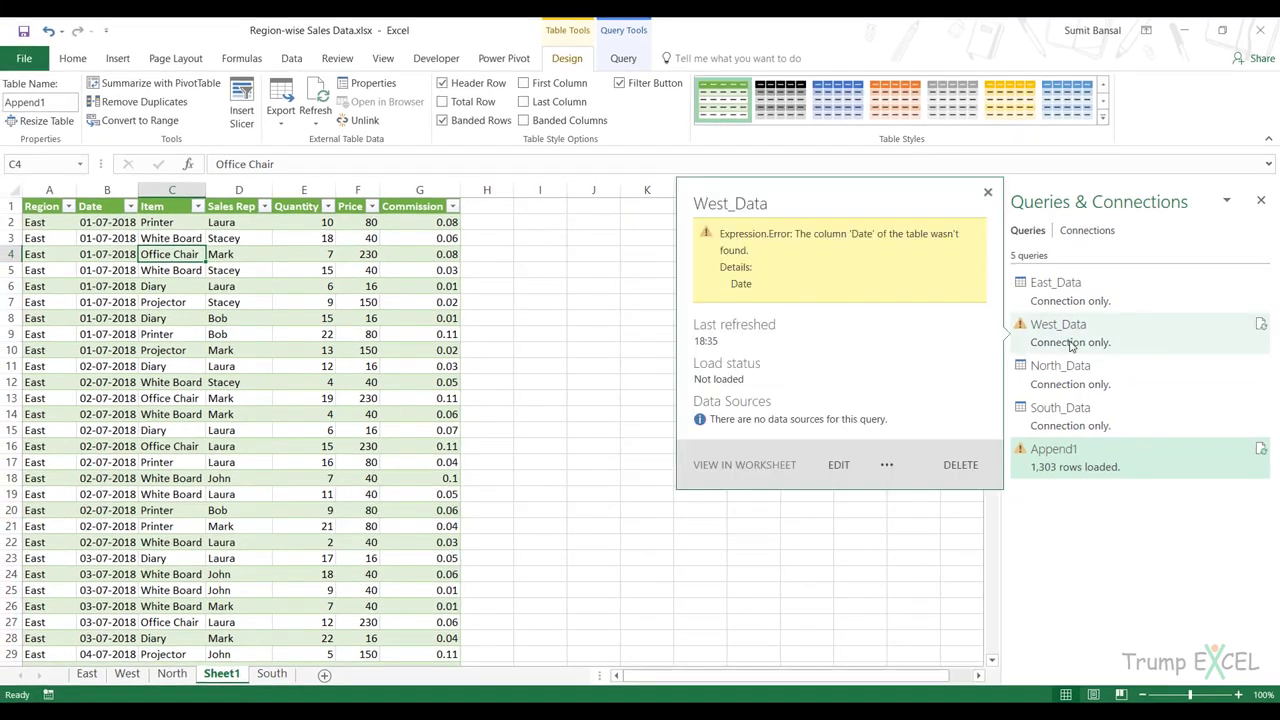
In the West_Data query, rename the SaleDate column to Date as an inserted step after Source, and keep the changes.
double_click(1062, 340)
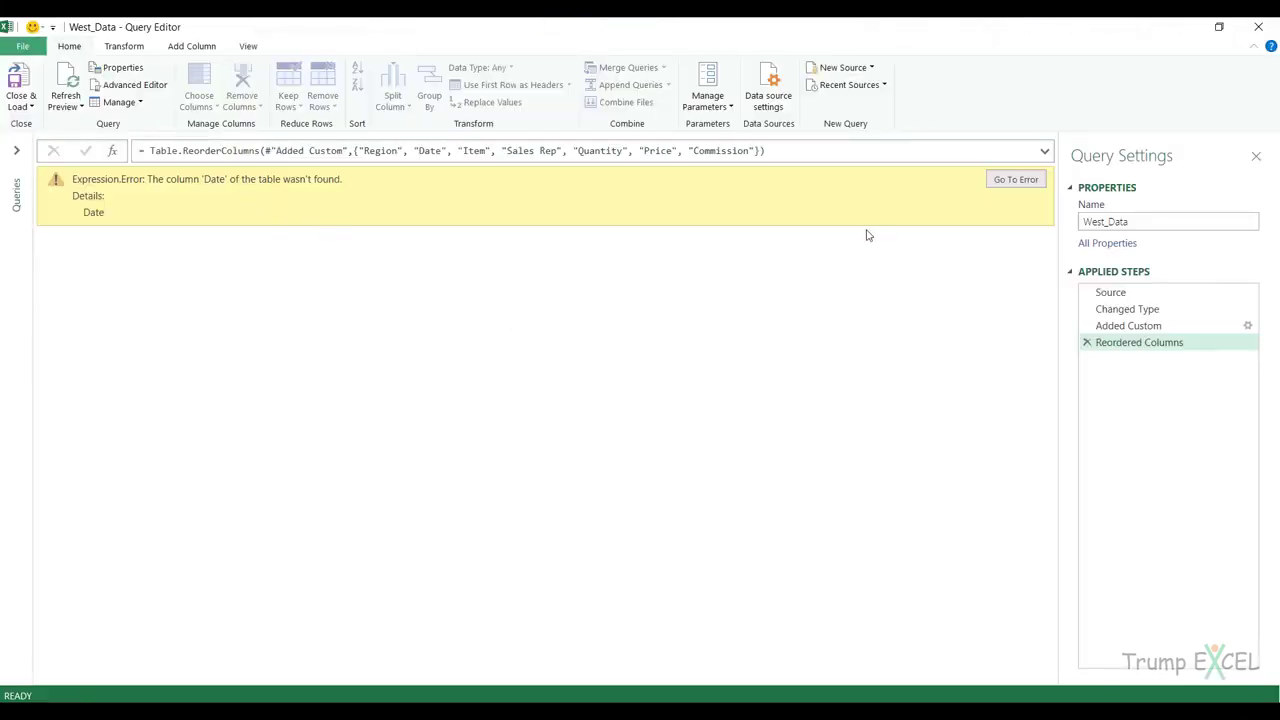
click(1122, 297)
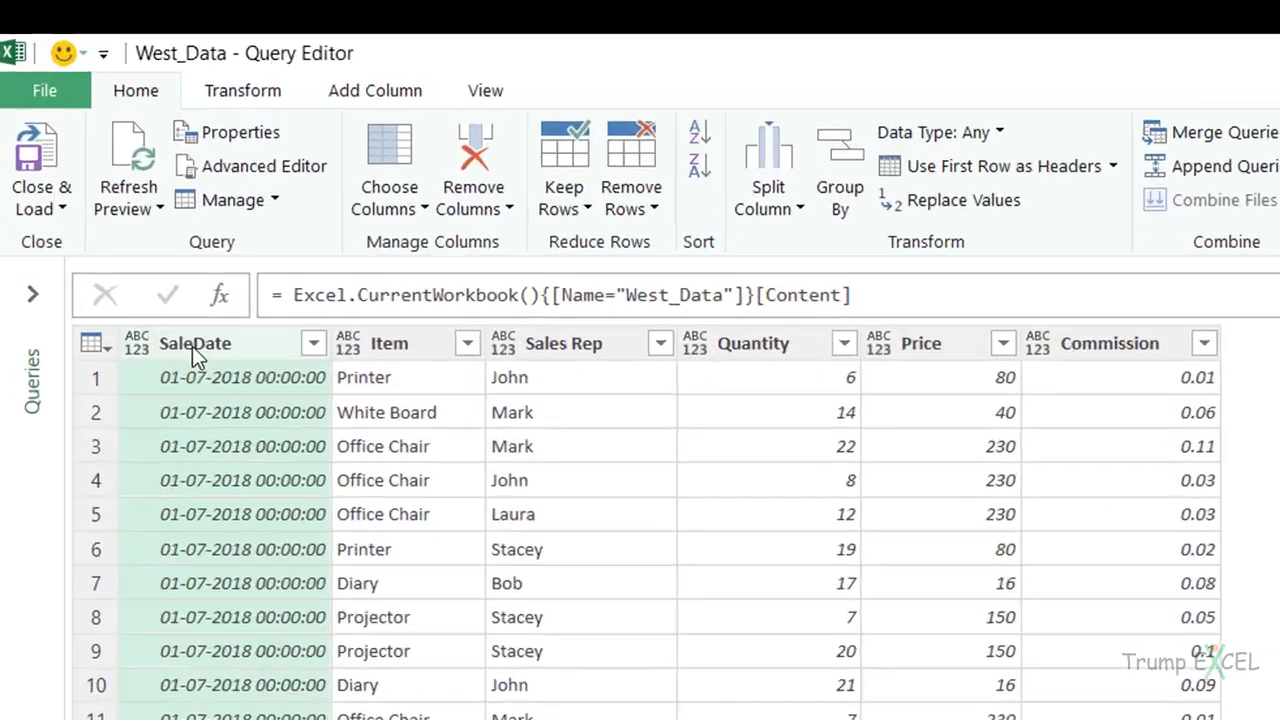
double_click(192, 346)
click(197, 344)
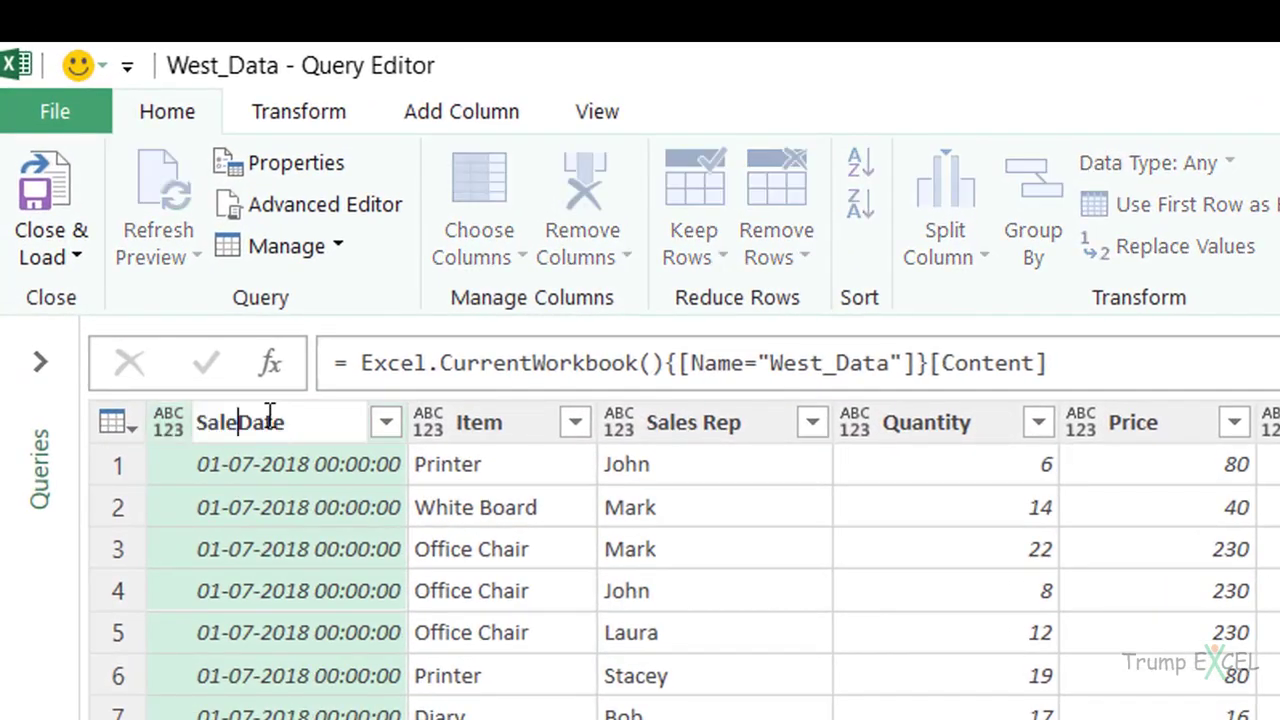
key(BackSpace)
key(BackSpace)
key(BackSpace)
key(BackSpace)
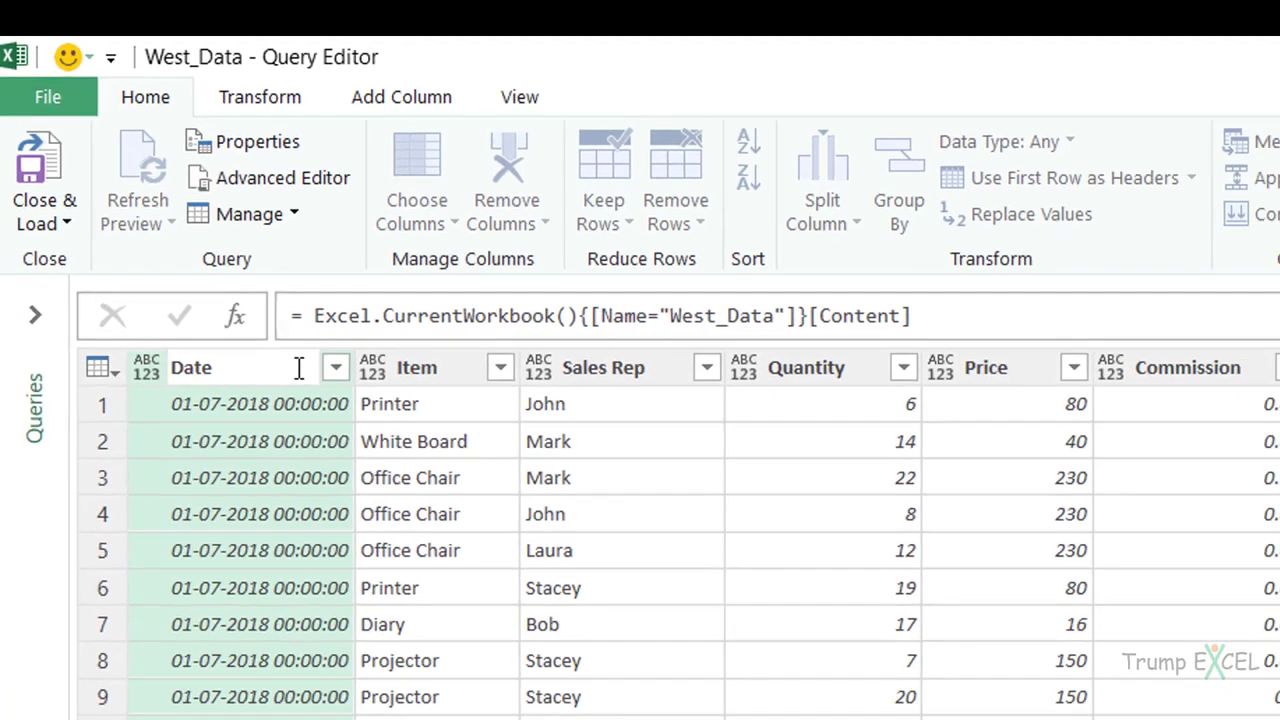
key(Return)
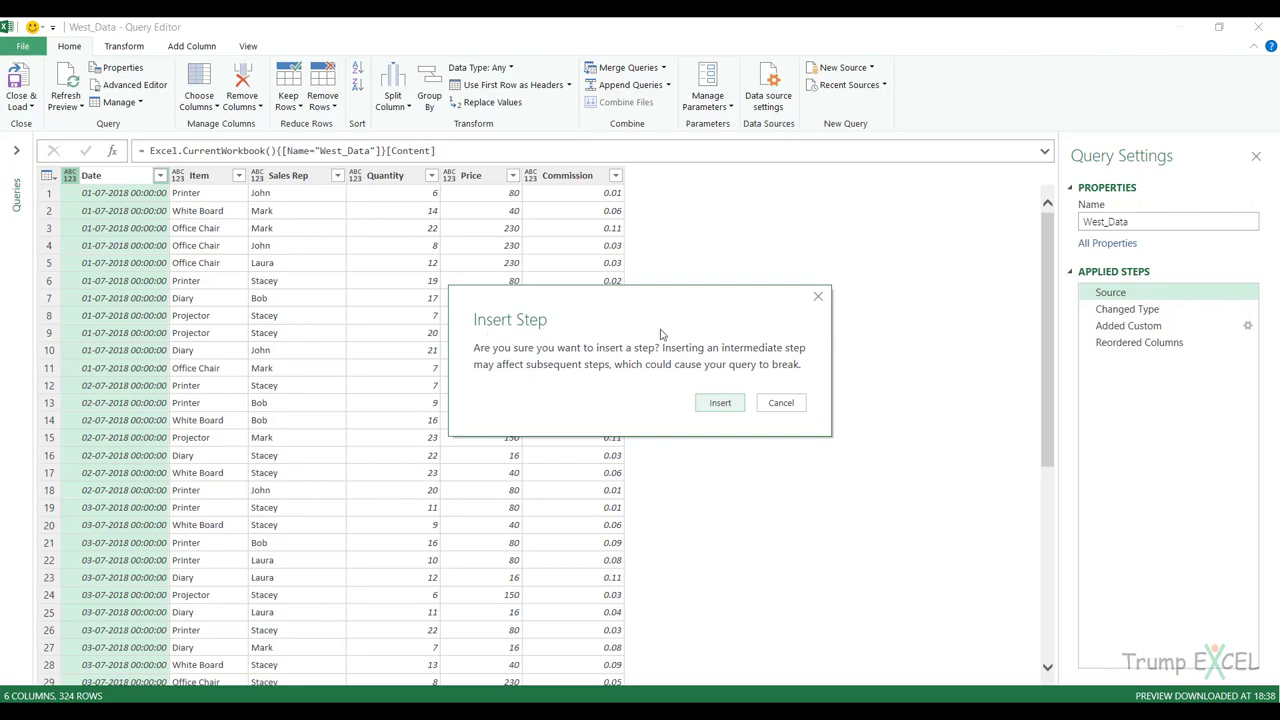
click(720, 402)
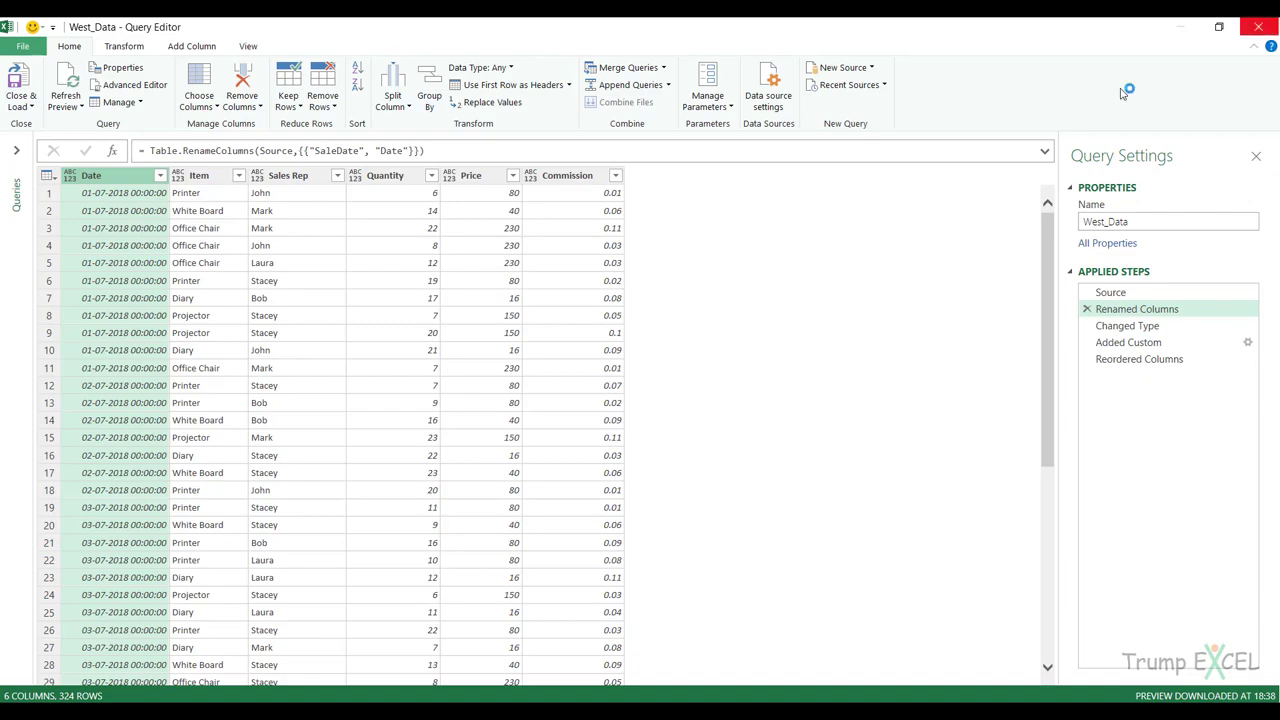
click(668, 395)
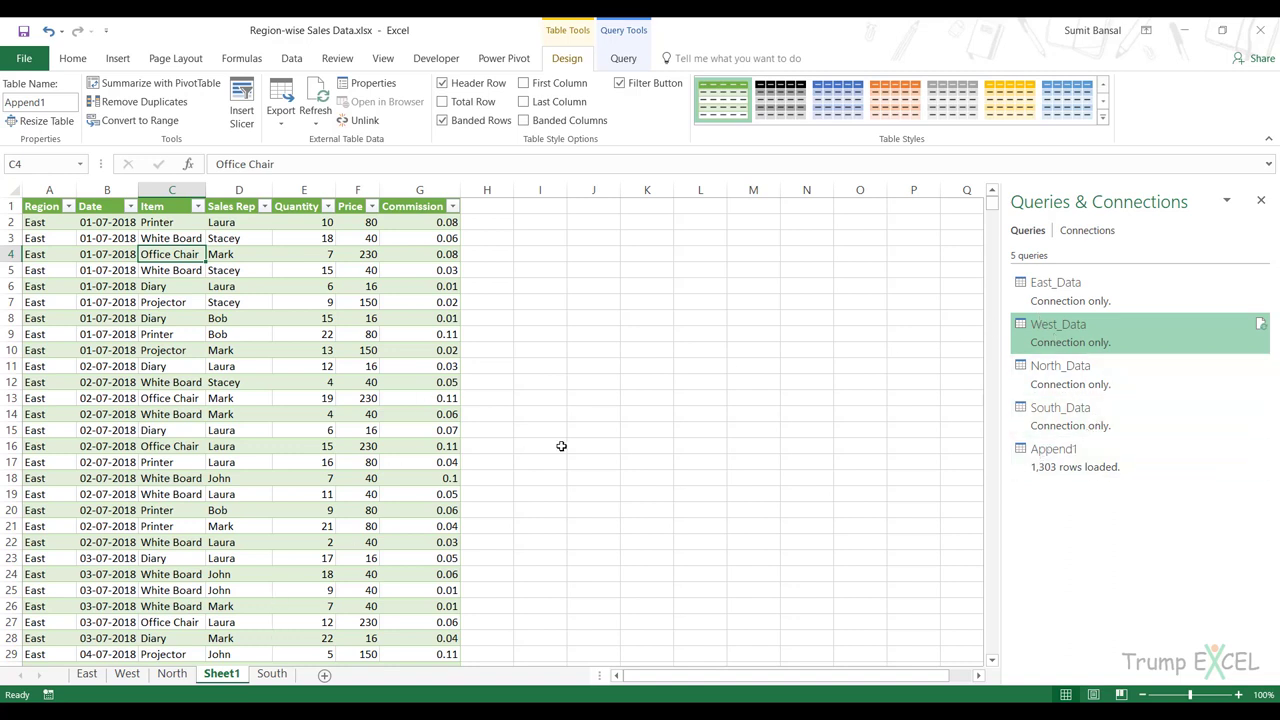
Review the East sheet's source table and preview the East_Data query.
click(87, 674)
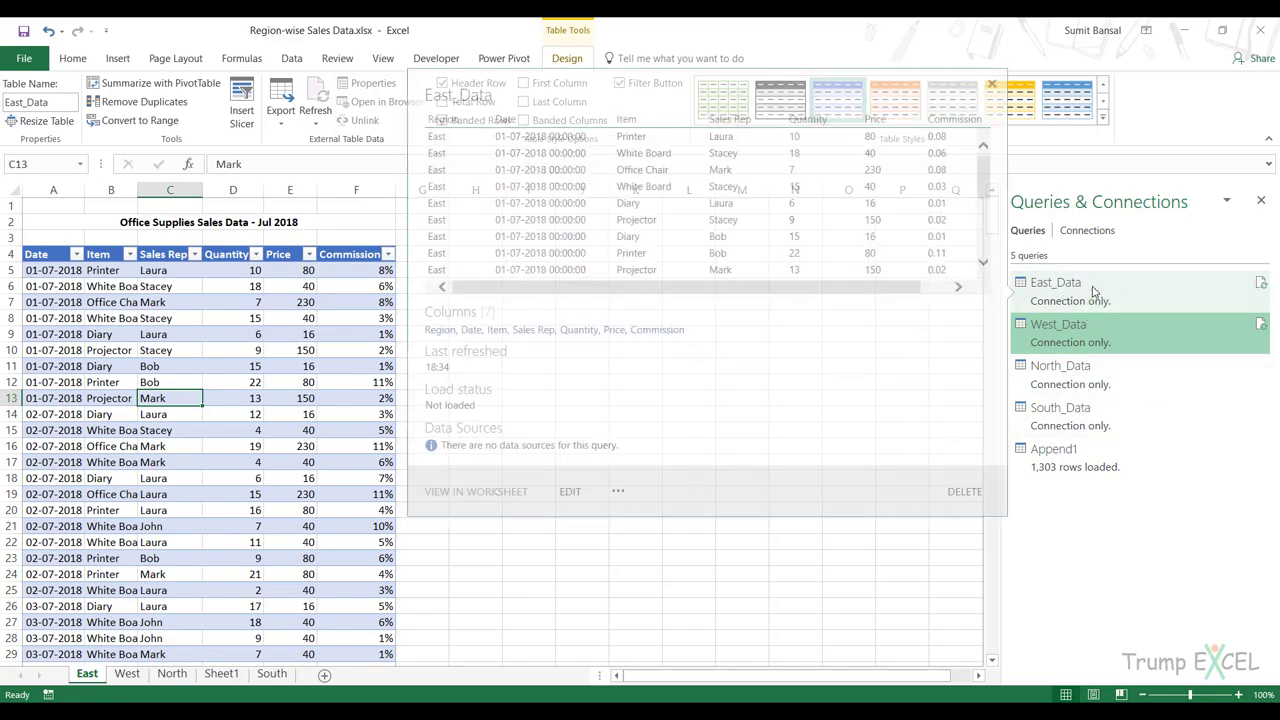
mouse_move(1077, 408)
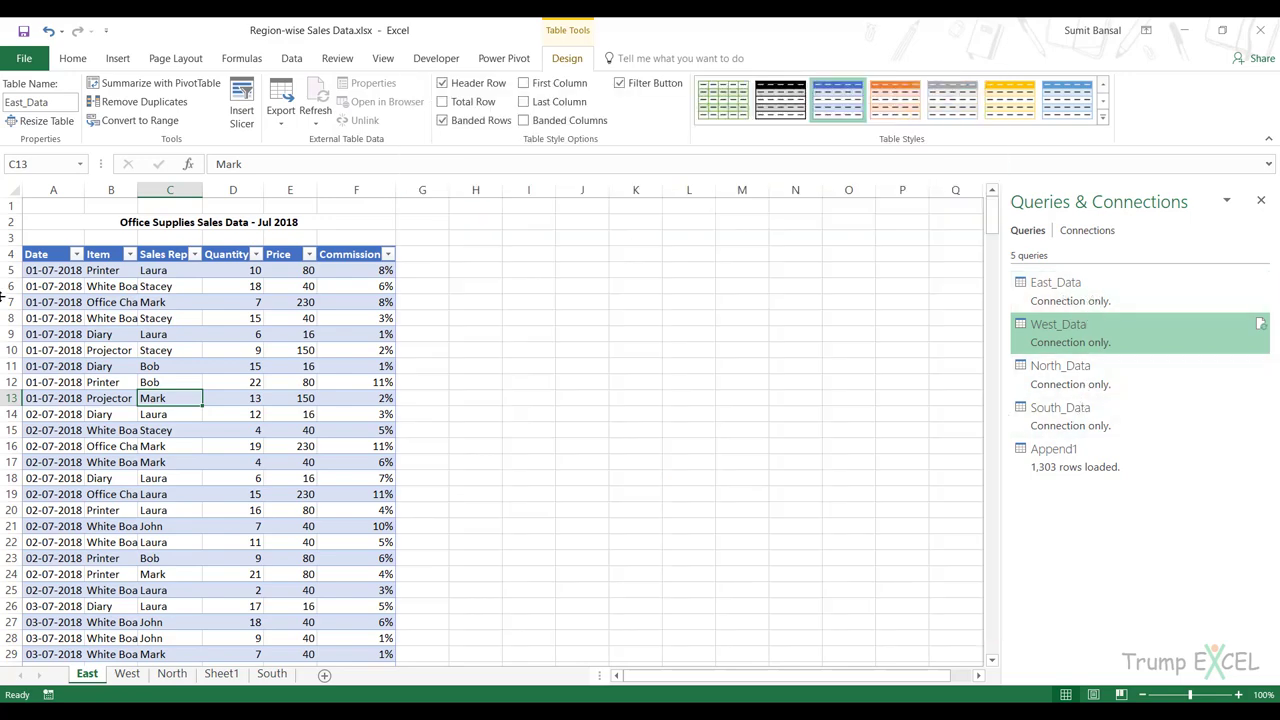